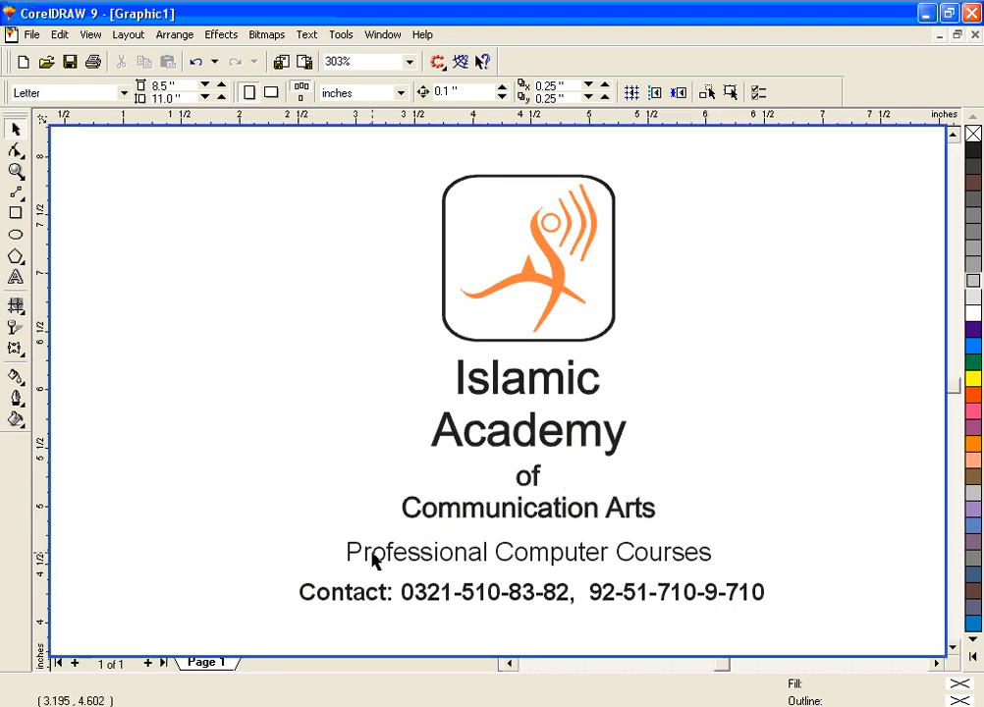
- Examine the logo's emblem and text lines up close and in the full-page view
scroll(418, 519, "down", 2)
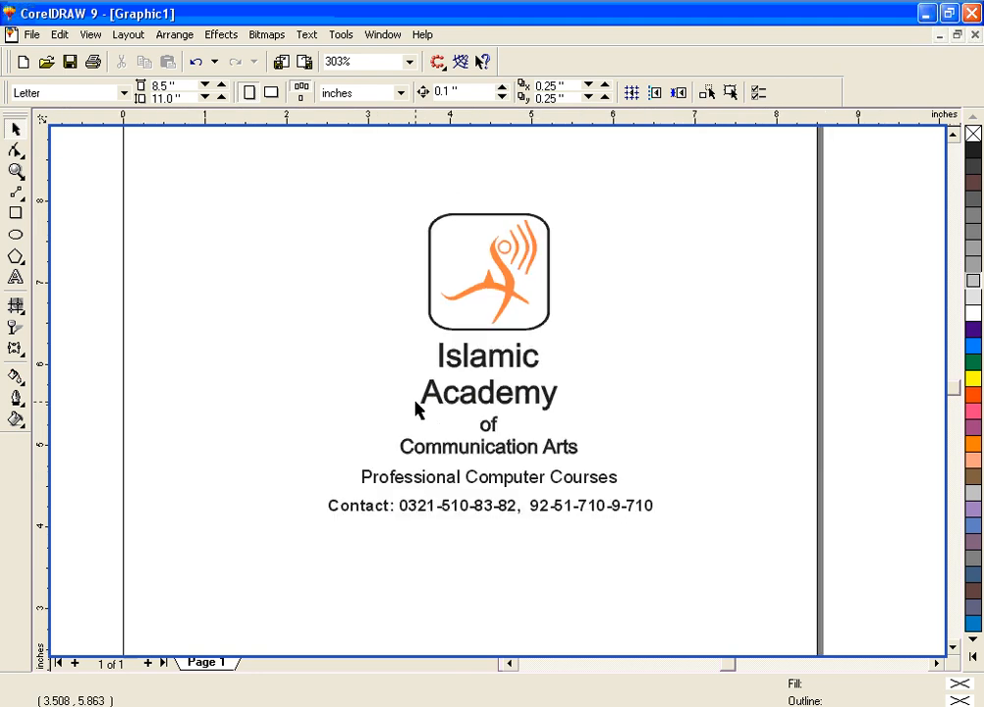
scroll(523, 430, "down", 2)
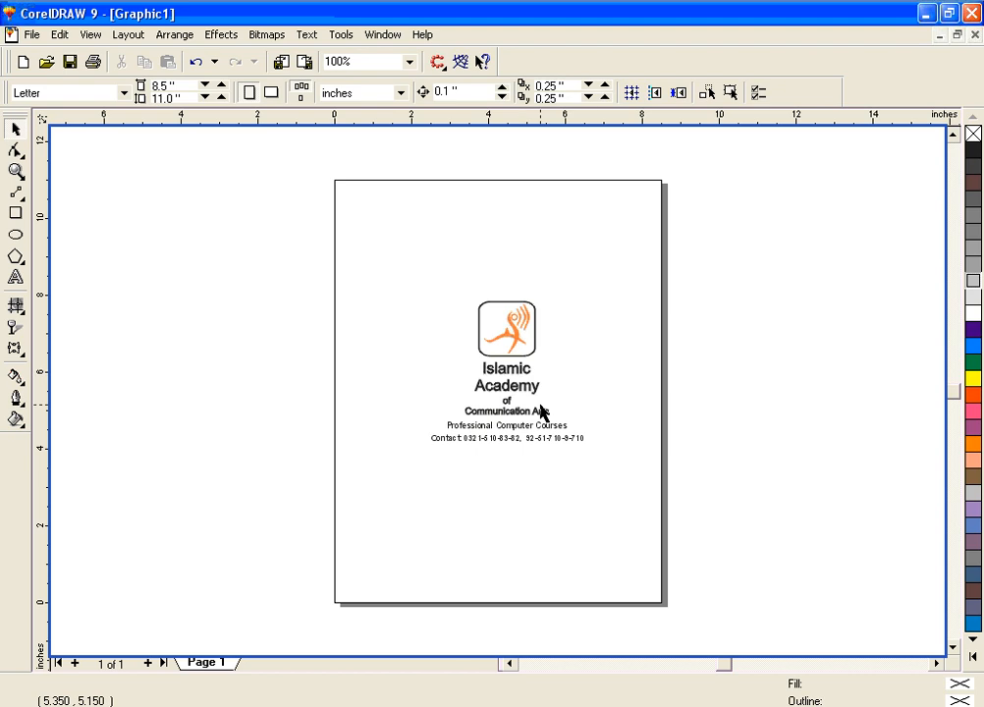
key("F2")
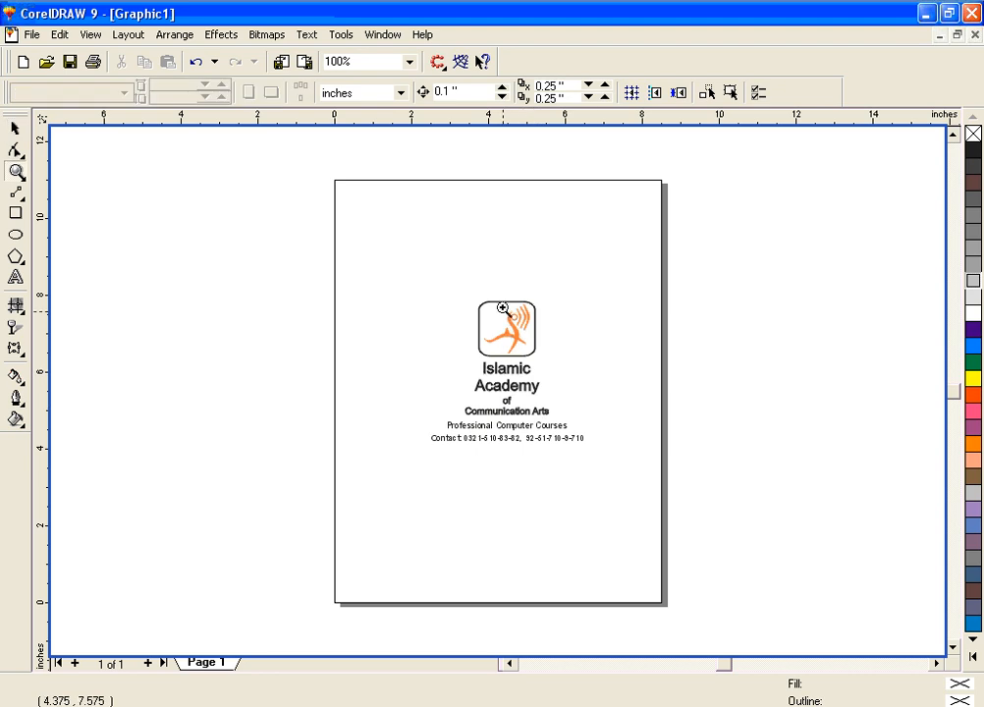
left_click_drag(462, 292, 536, 376)
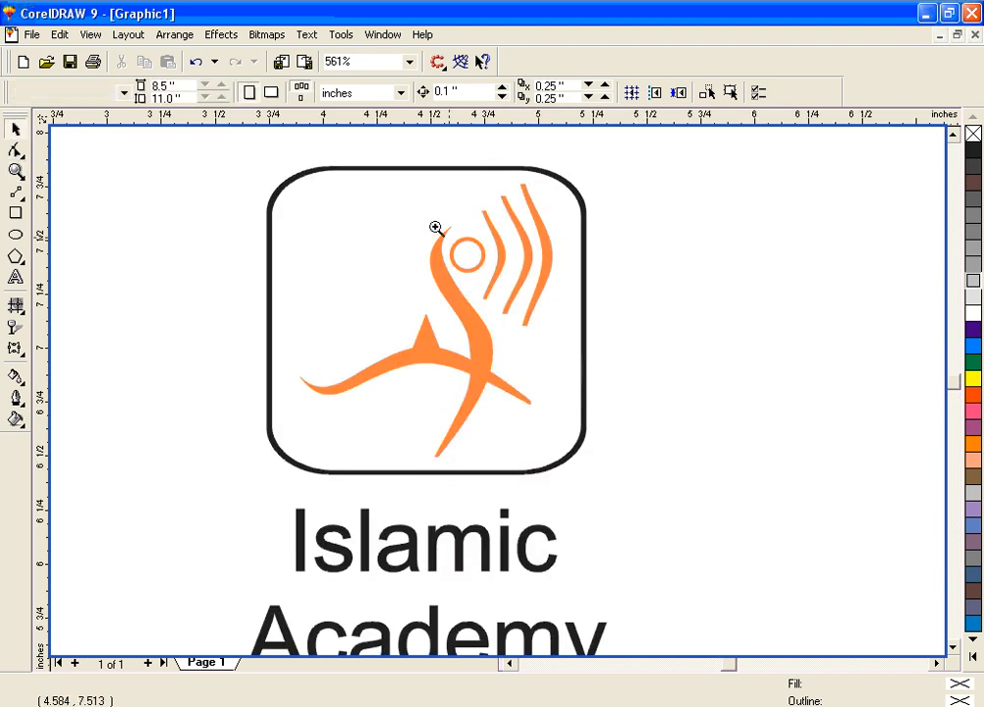
left_click_drag(415, 213, 483, 275)
key("F2")
left_click_drag(288, 191, 539, 379)
key("F3")
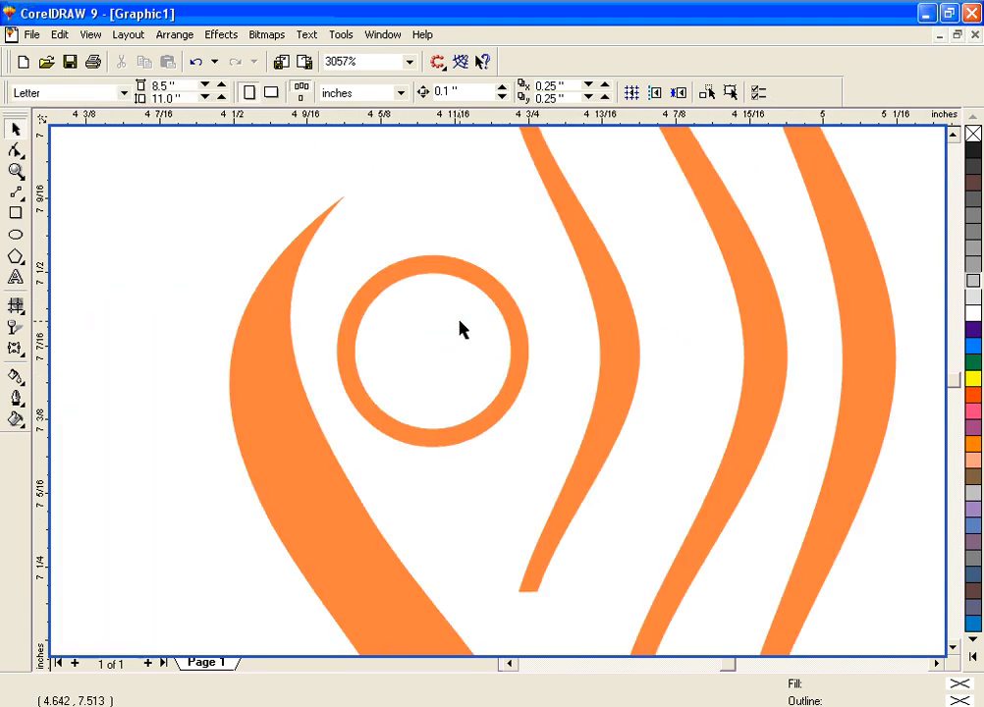
key("F3")
key("F3")
key("F2")
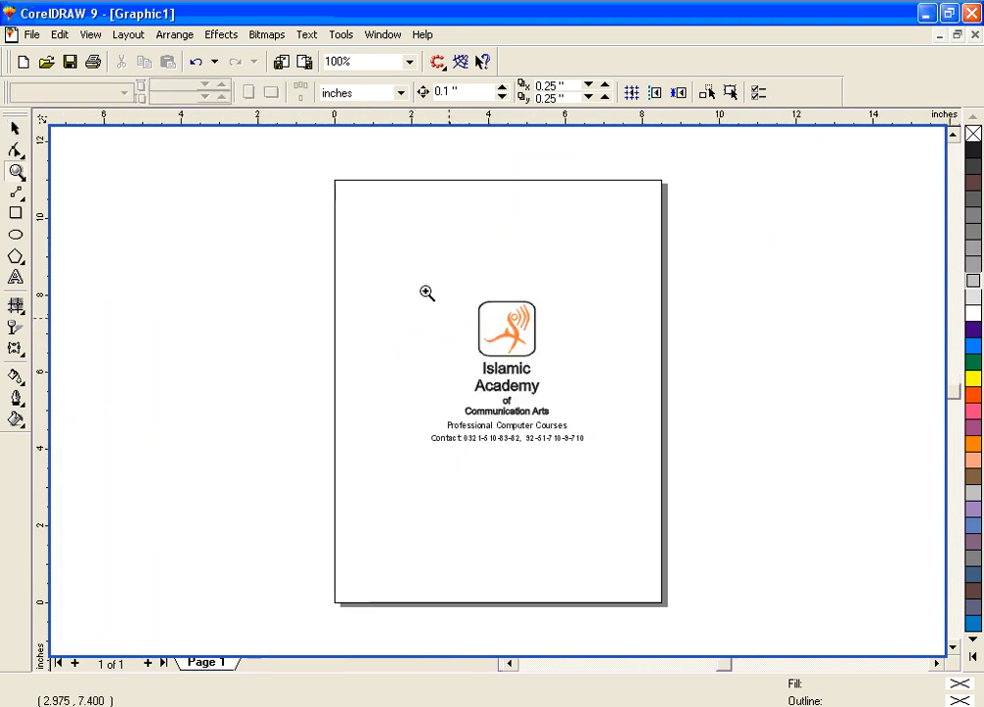
left_click_drag(388, 267, 557, 447)
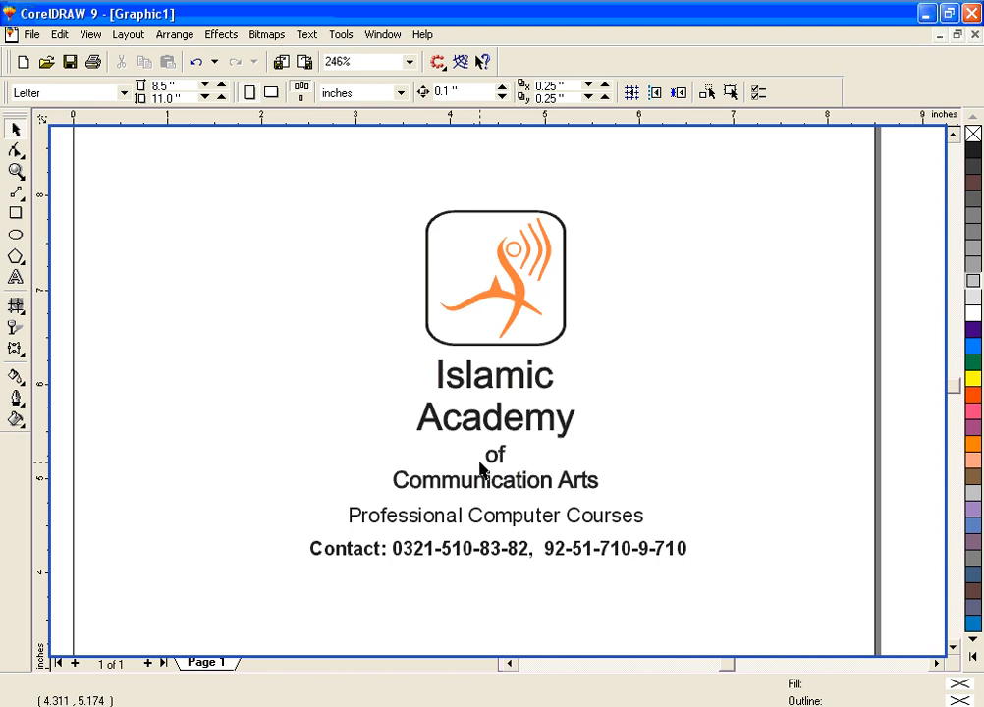
key("F3")
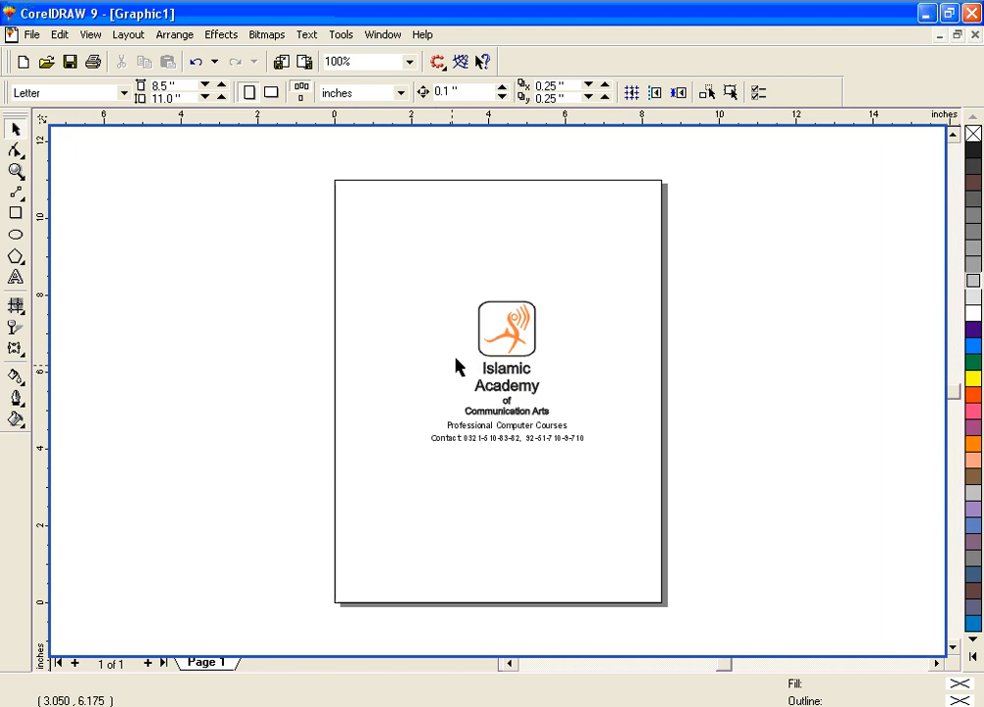
- Group all the logo and text objects and move the group off the page, beyond its right edge
left_click_drag(407, 279, 604, 480)
key("ctrl+a")
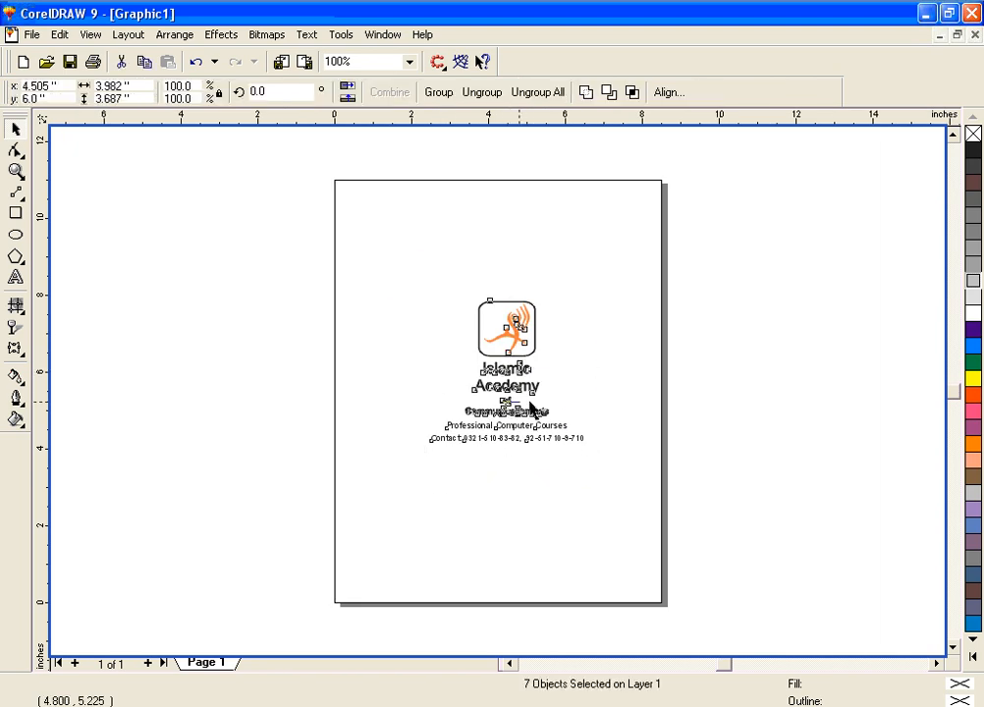
left_click_drag(503, 402, 821, 412)
left_click_drag(371, 245, 652, 542)
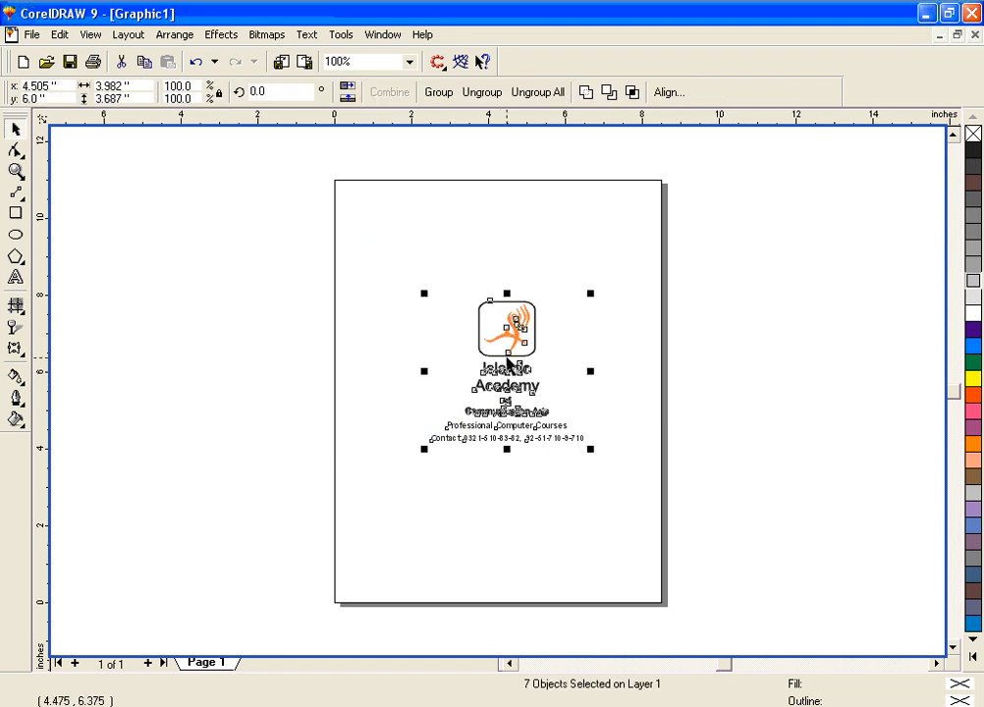
key("ctrl+g")
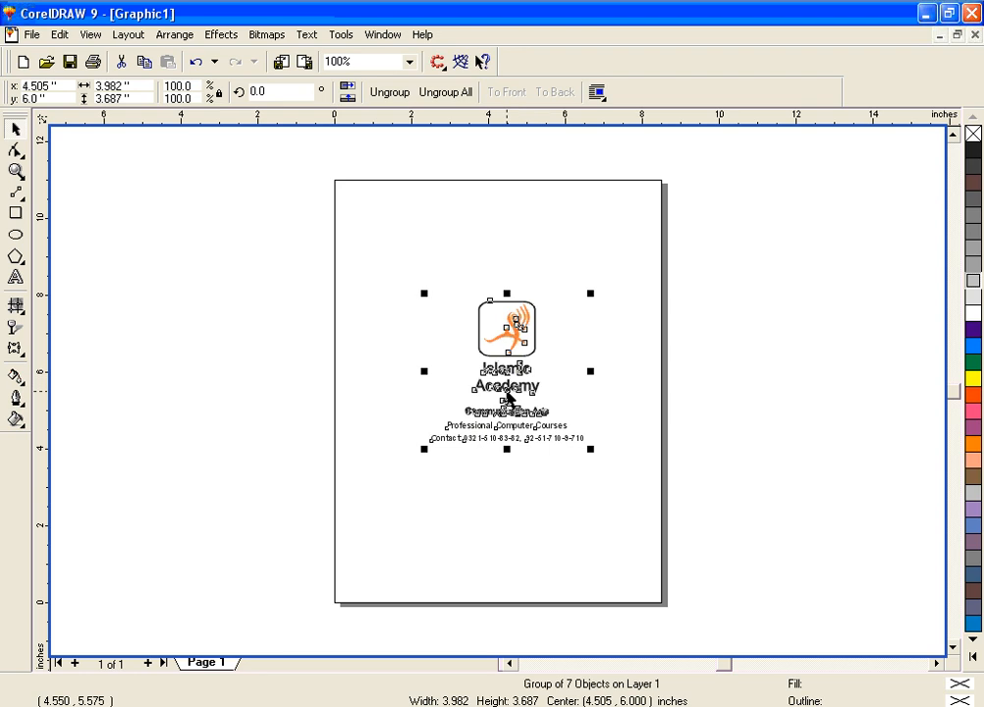
left_click_drag(507, 396, 804, 398)
left_click(835, 523)
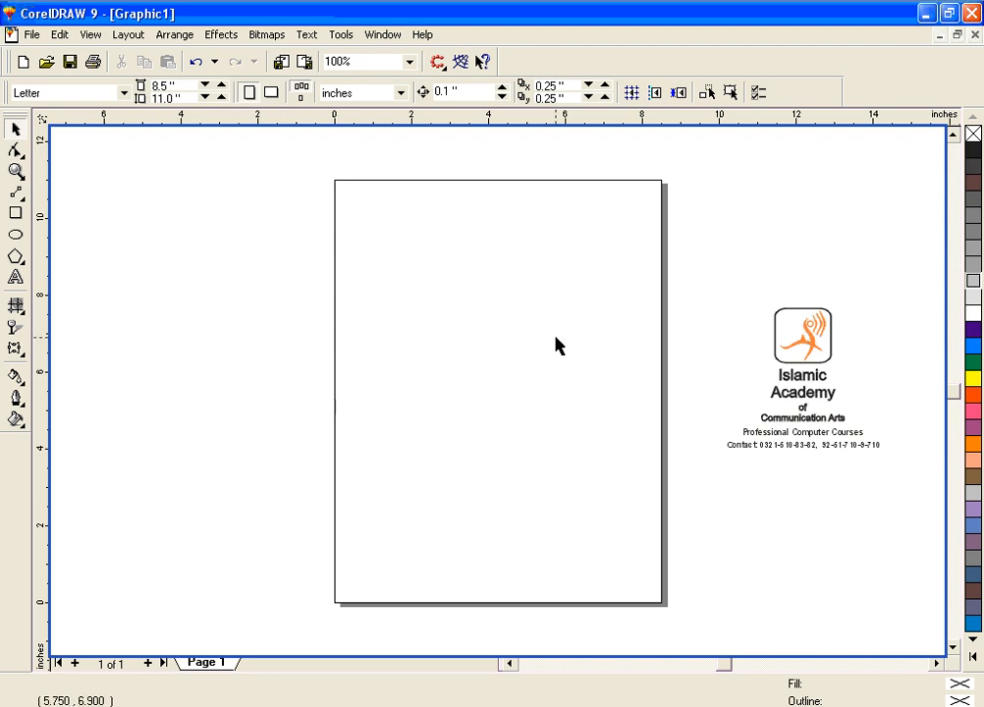
left_click(18, 171)
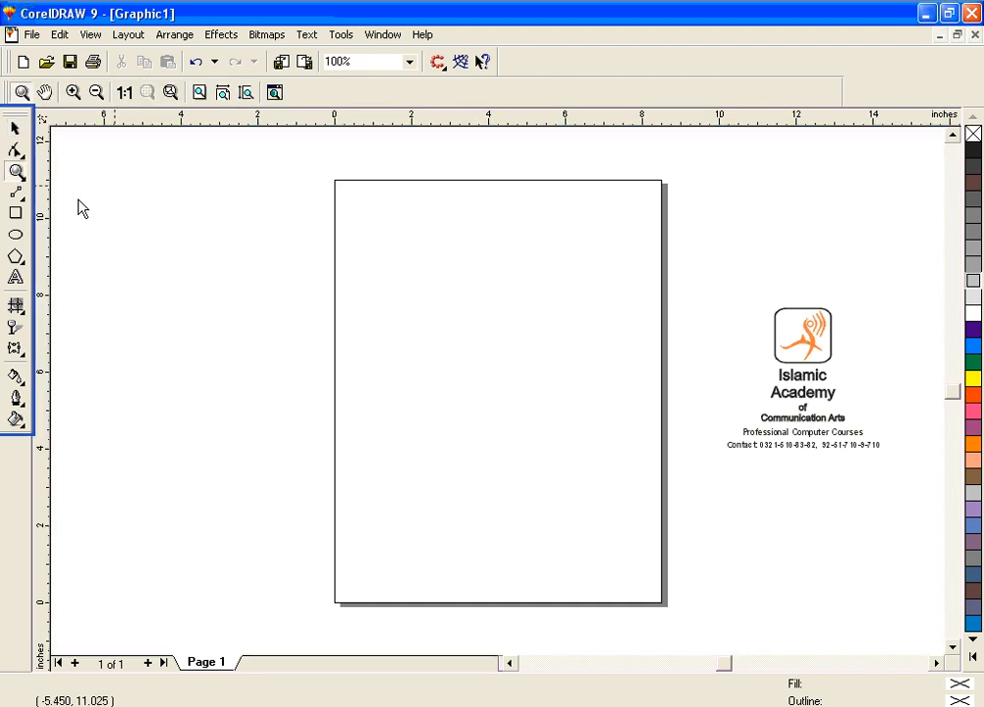
left_click(17, 214)
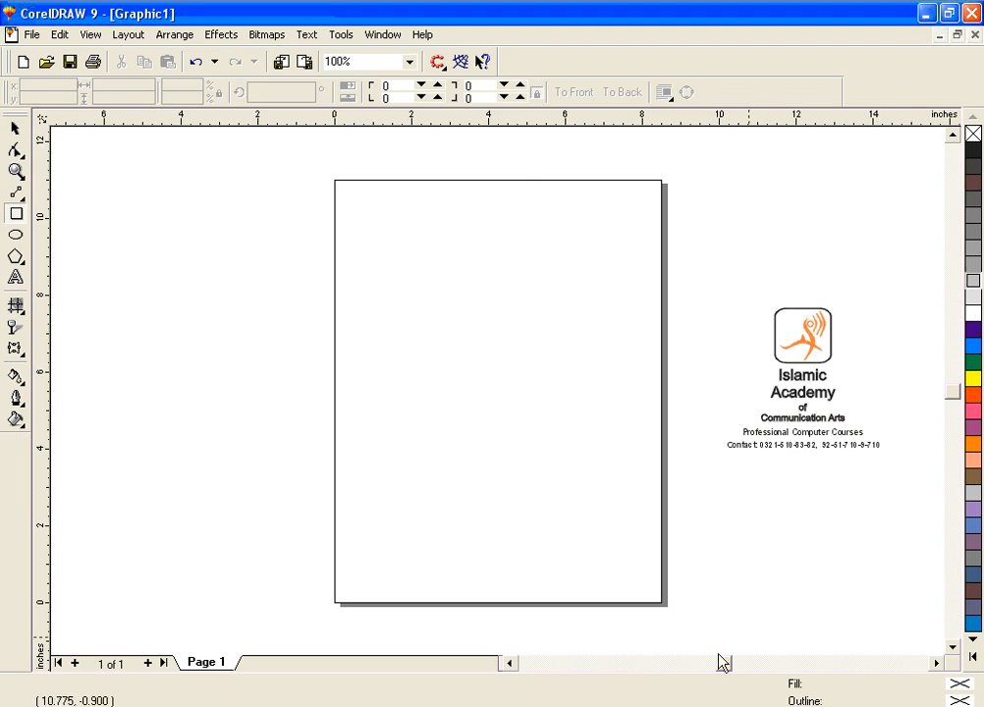
left_click(15, 398)
left_click(201, 437)
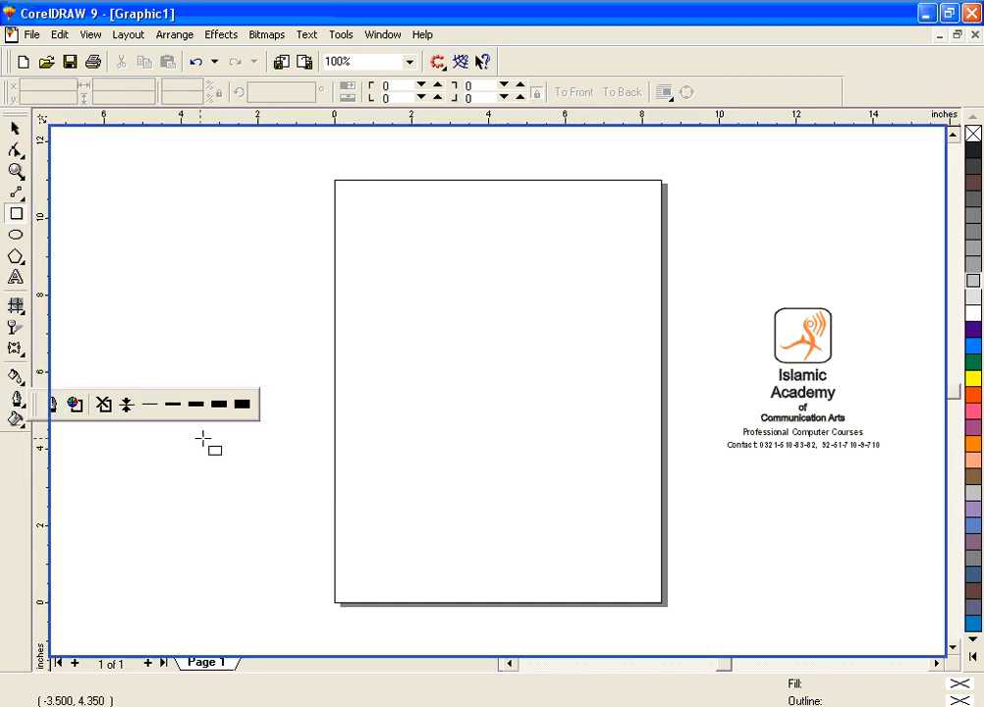
left_click(12, 129)
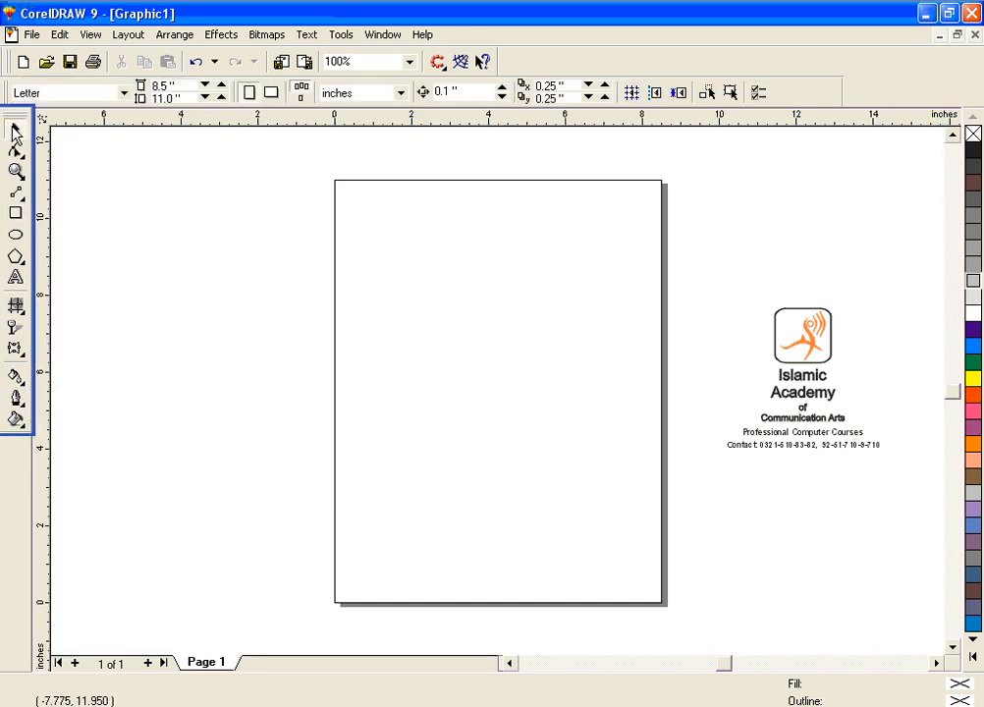
left_click(16, 150)
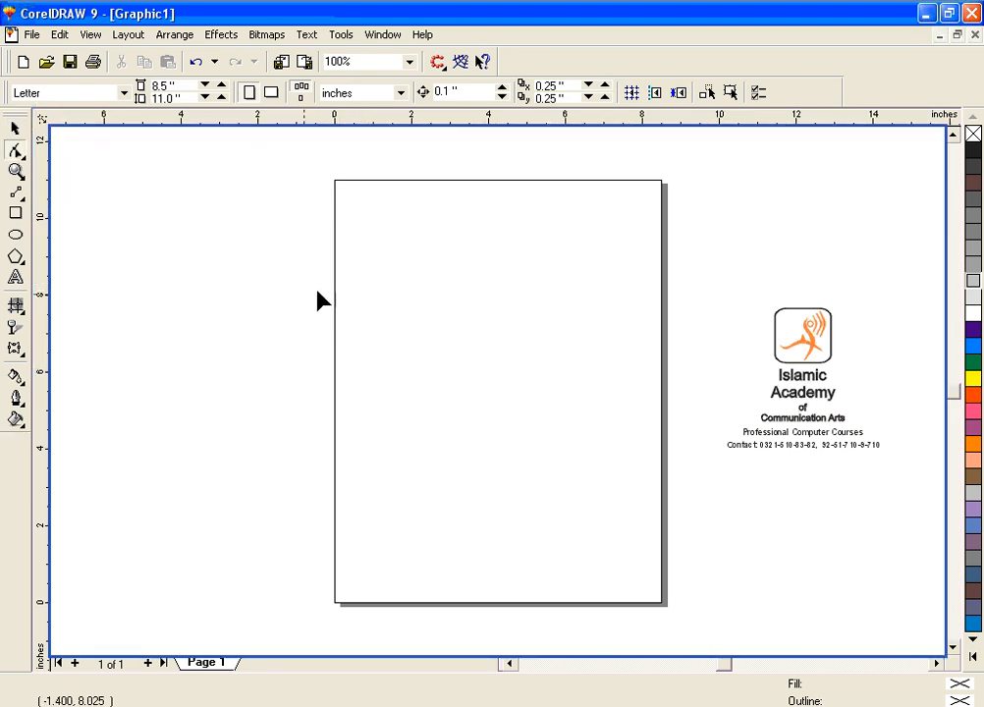
- Draw a rectangle about 3.2 by 2.35 inches in the page's upper-left area and round its corners to about 60
left_click(16, 213)
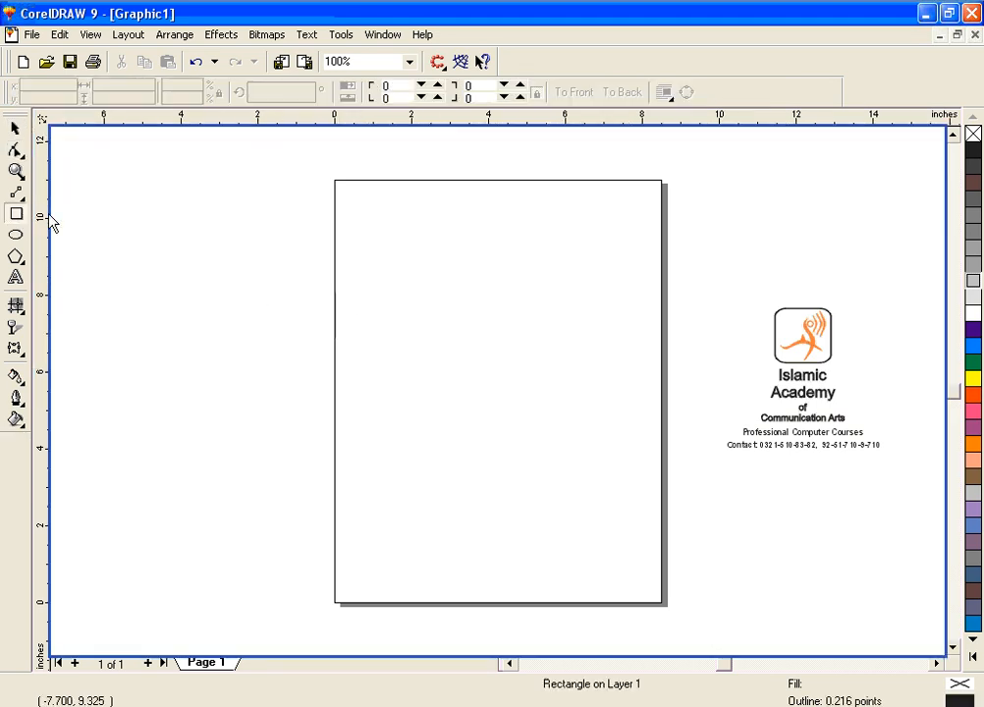
left_click_drag(382, 254, 506, 344)
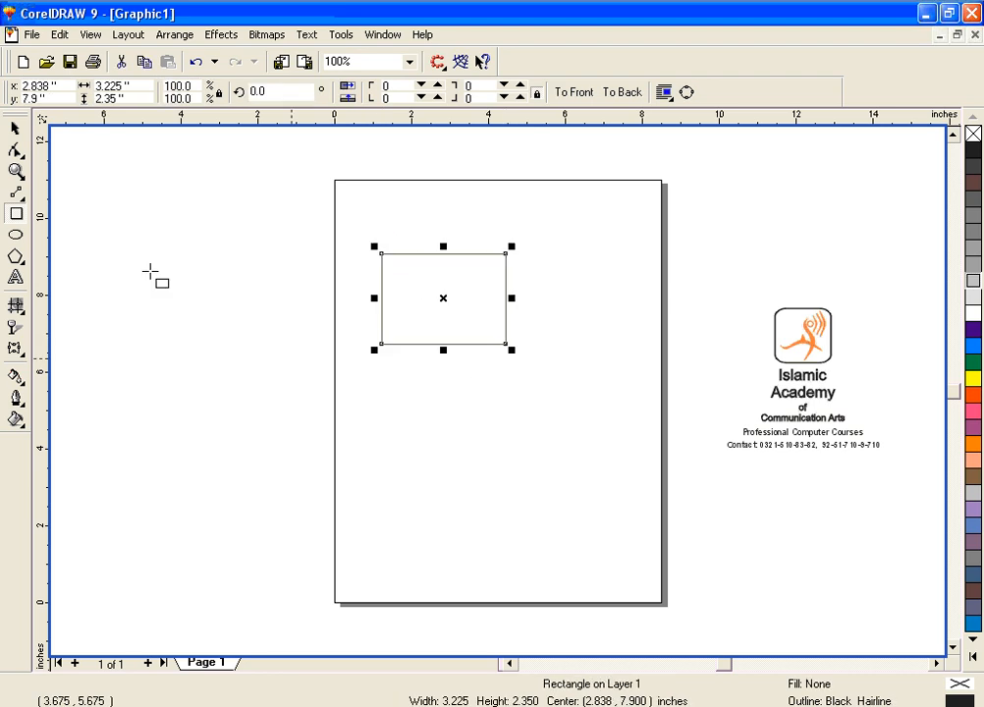
left_click(15, 151)
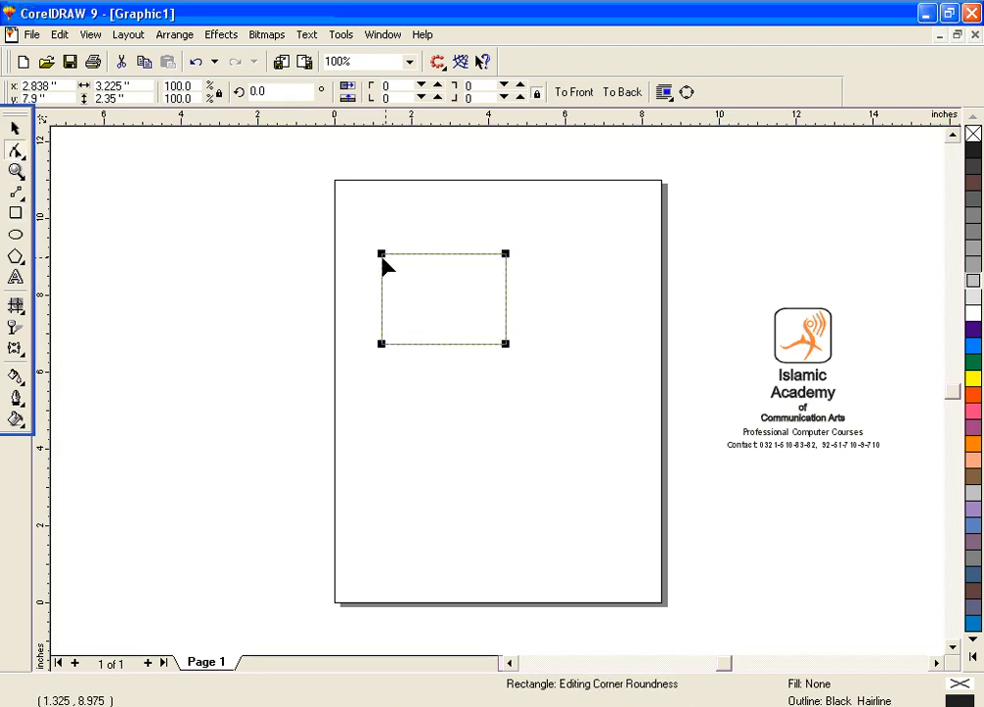
left_click_drag(382, 255, 405, 252)
left_click(14, 128)
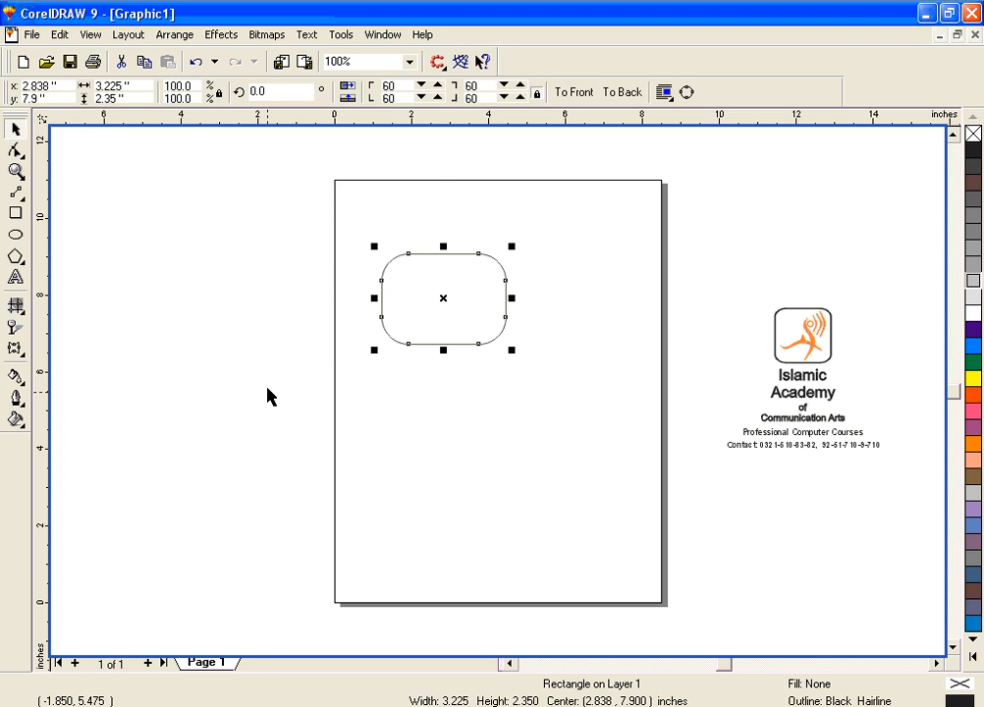
- Delete the rounded rectangle from the page
left_click_drag(274, 197, 583, 410)
key("Delete")
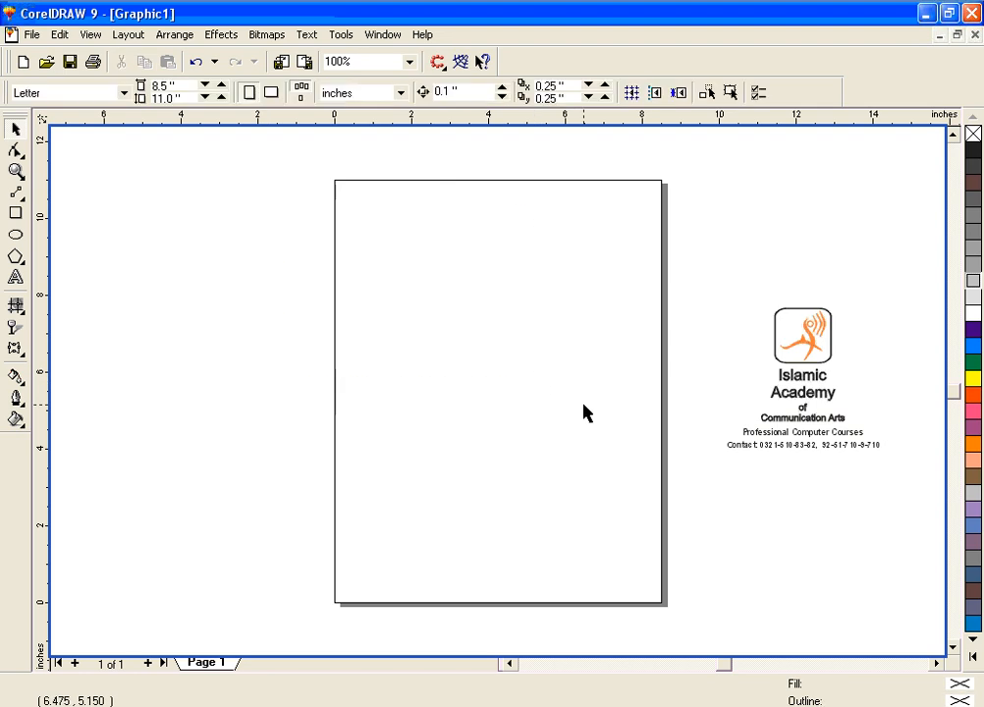
- Try out artistic text "sdfsdfsdf" in the upper half of the page and clear it again
left_click(17, 278)
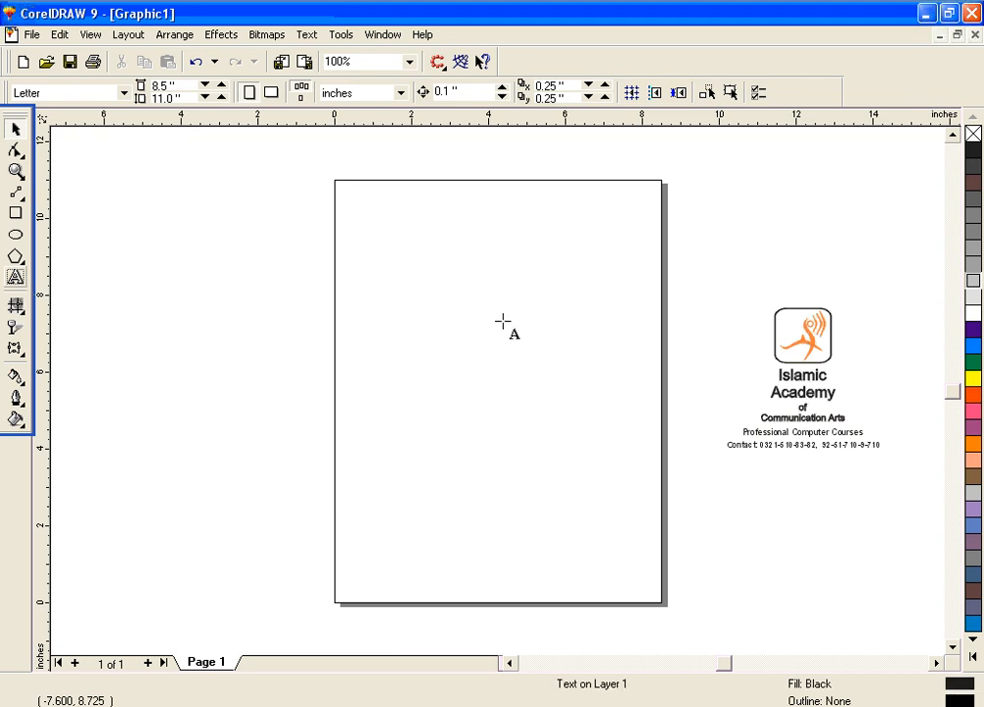
left_click(448, 296)
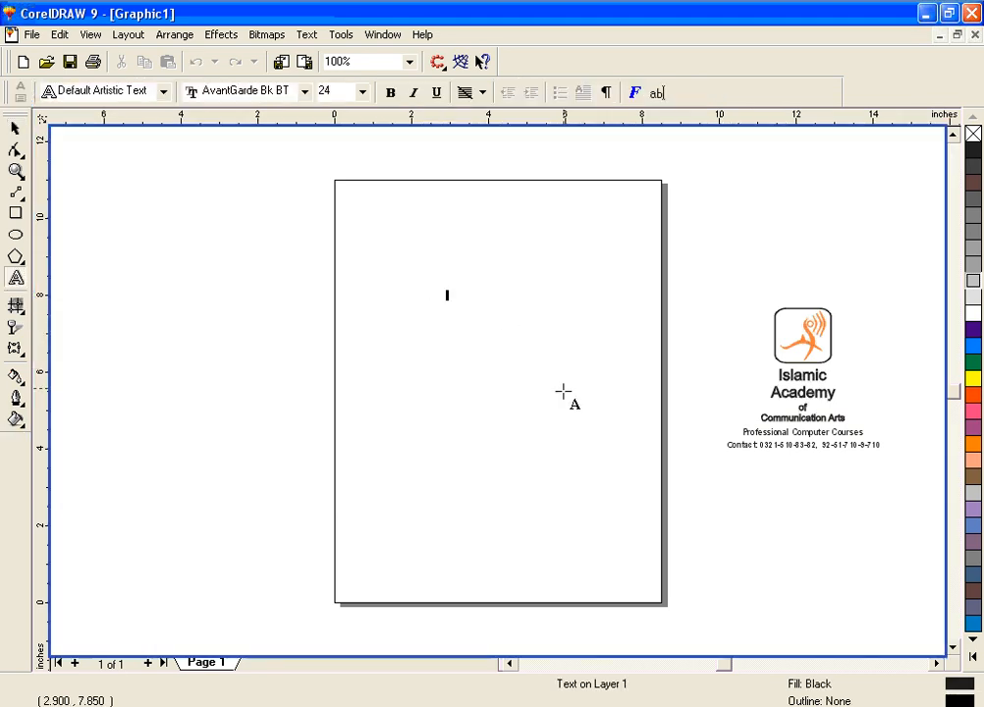
type("sdfsdfsdf")
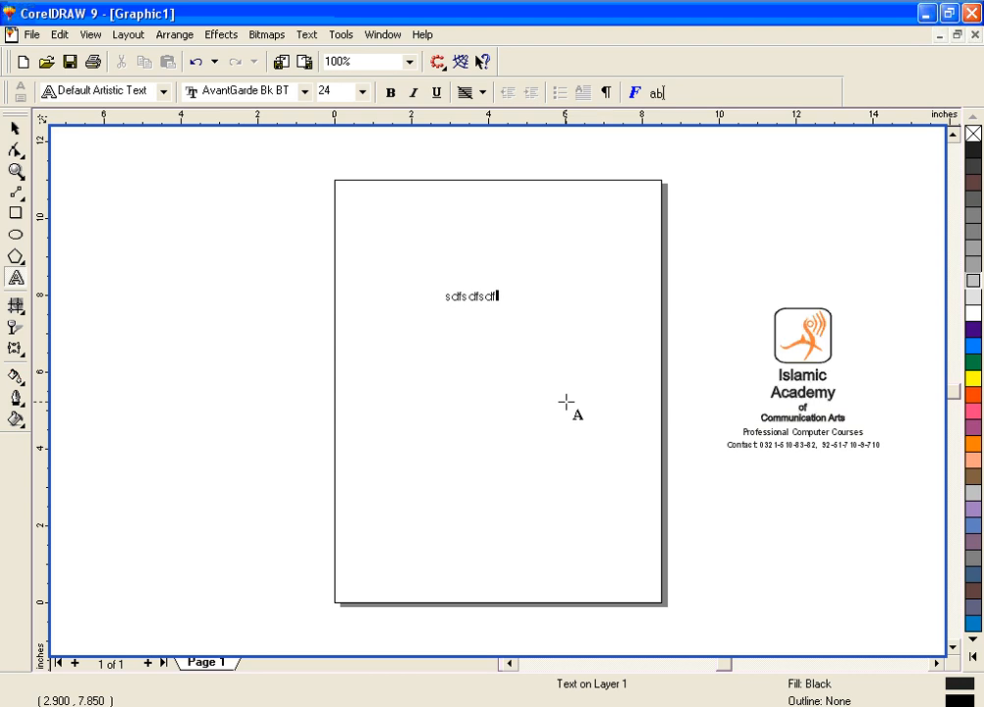
key("ctrl+a")
key("BackSpace")
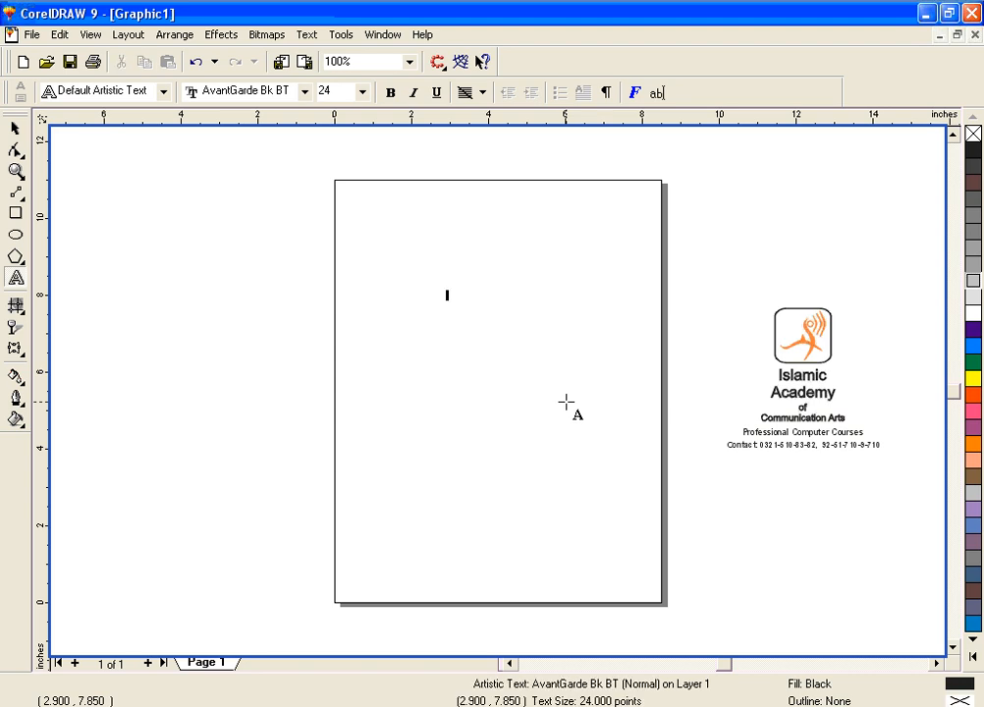
left_click(15, 129)
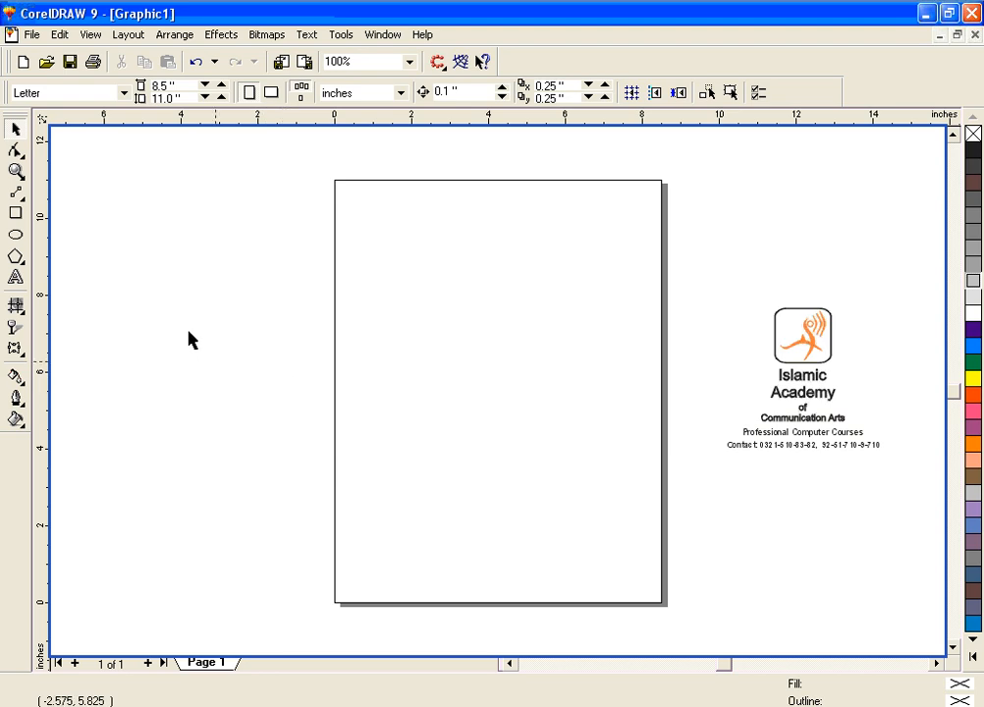
- Browse to the PS CS folder on the Desktop for an import, pick the IACA image and cancel its placement
left_click(30, 35)
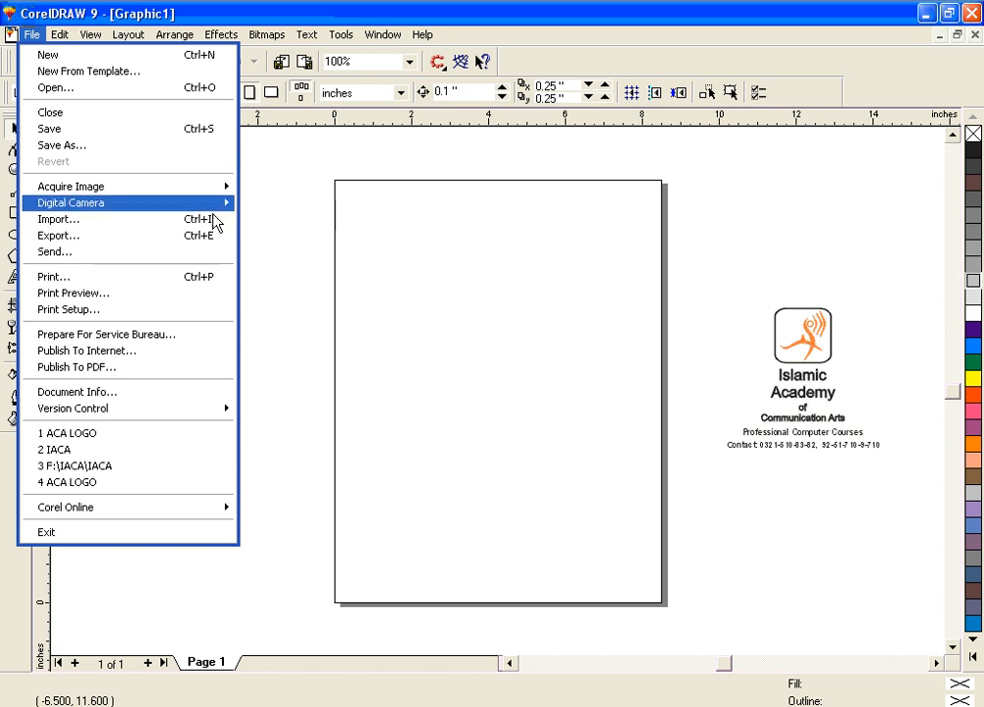
left_click(51, 223)
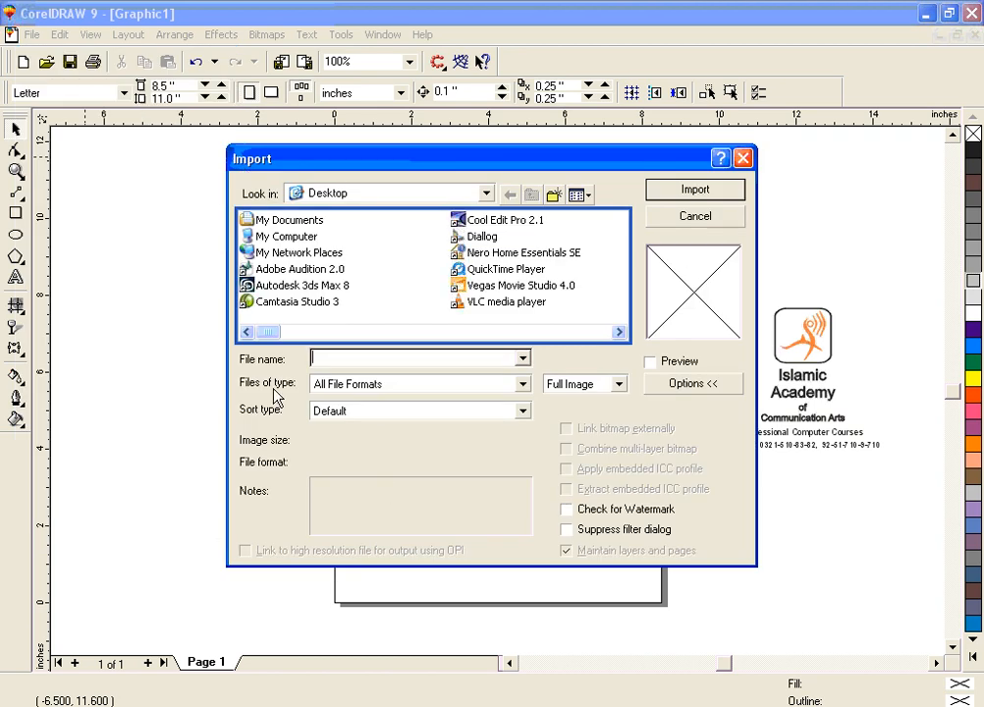
left_click(355, 474)
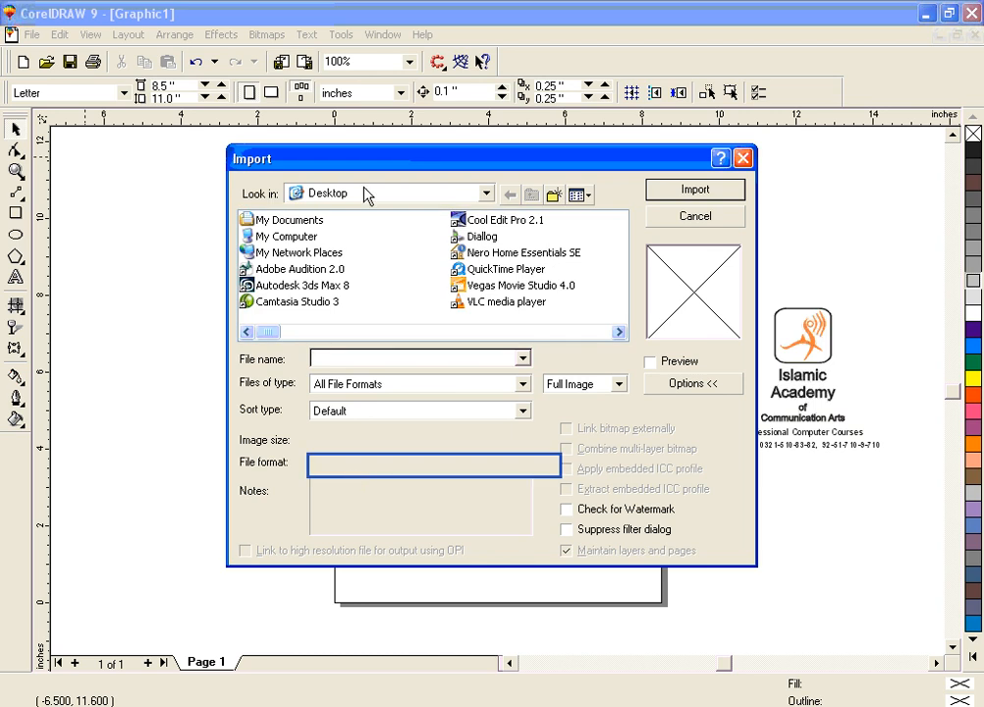
double_click(257, 225)
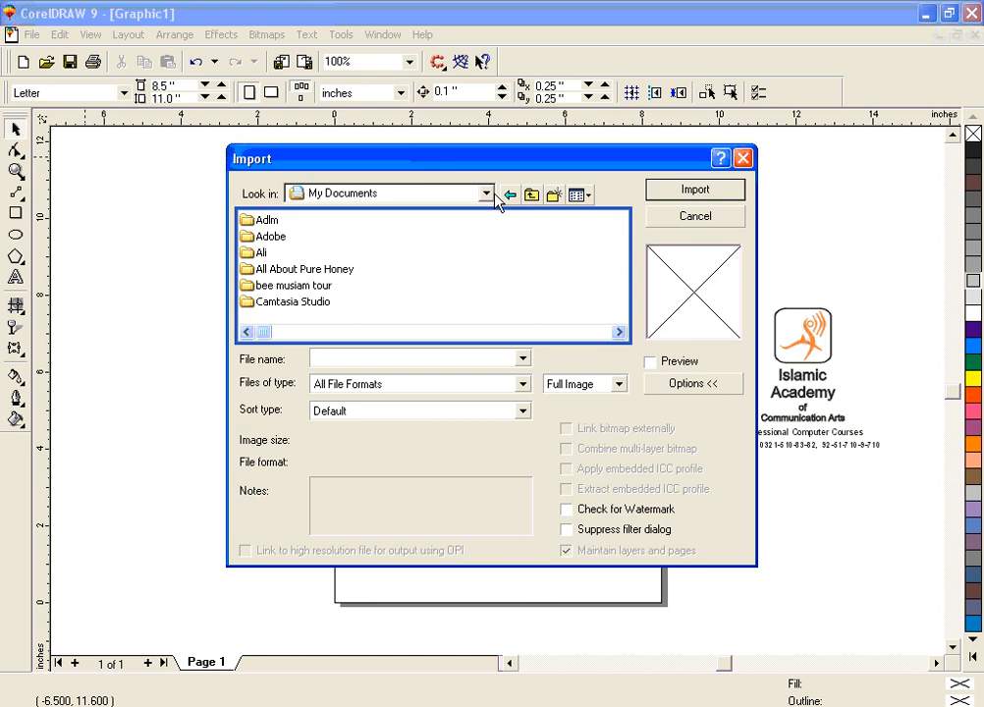
left_click(532, 195)
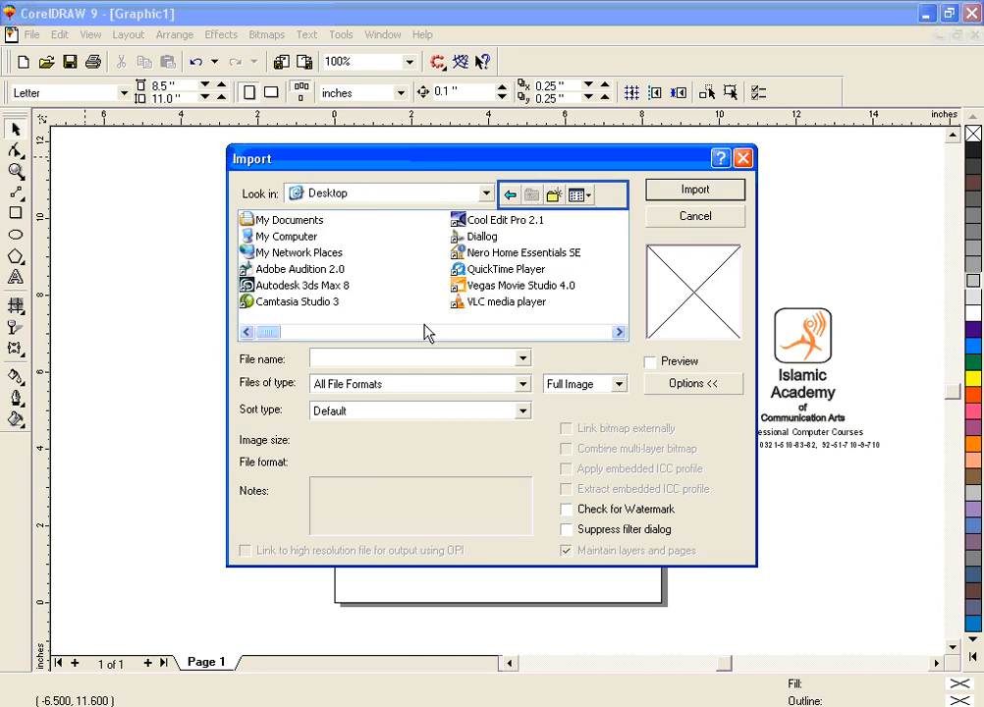
left_click(274, 334)
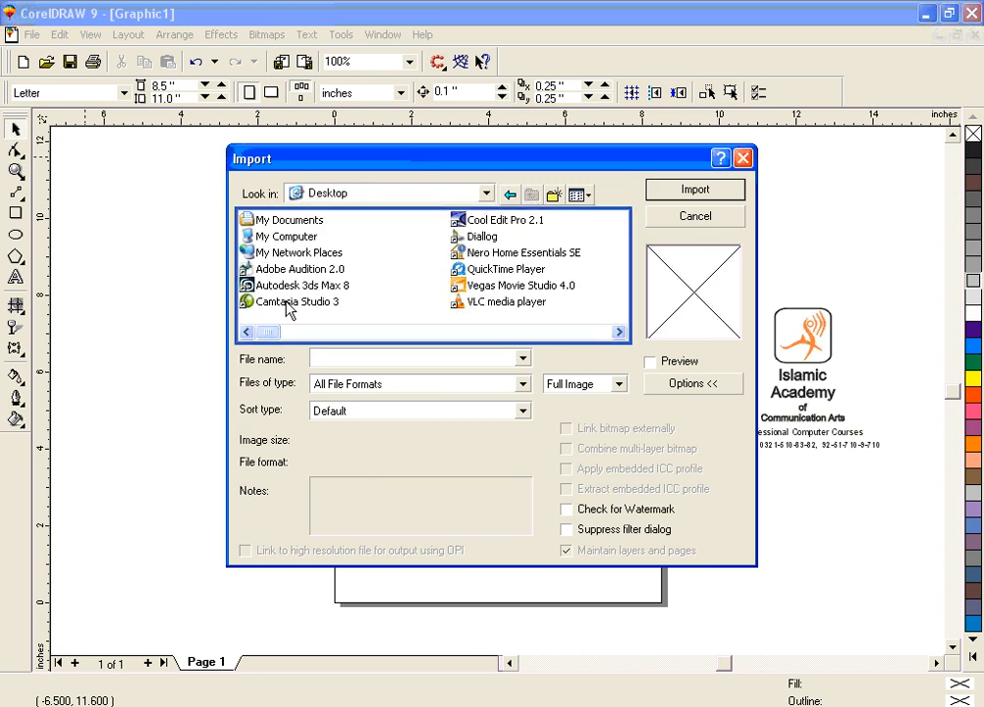
left_click(286, 301)
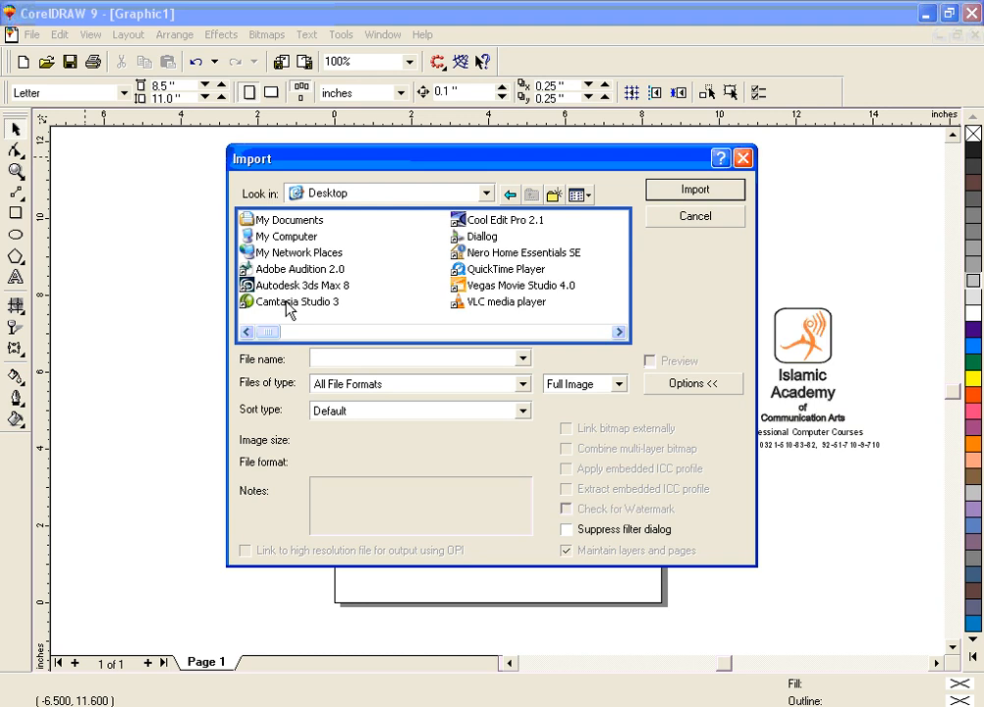
key("p")
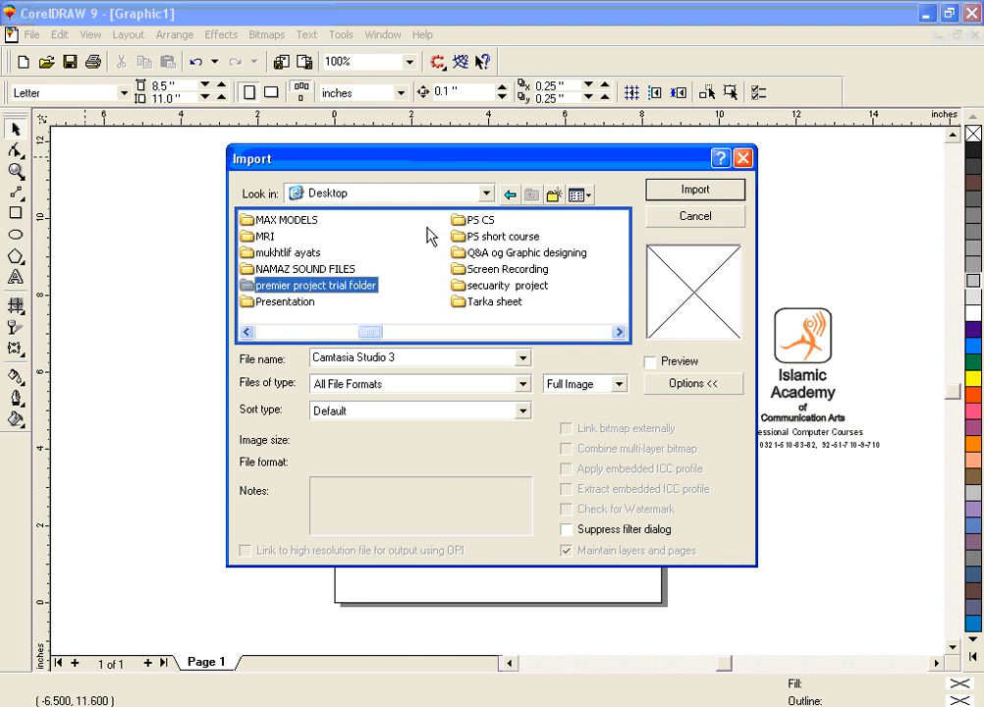
double_click(469, 222)
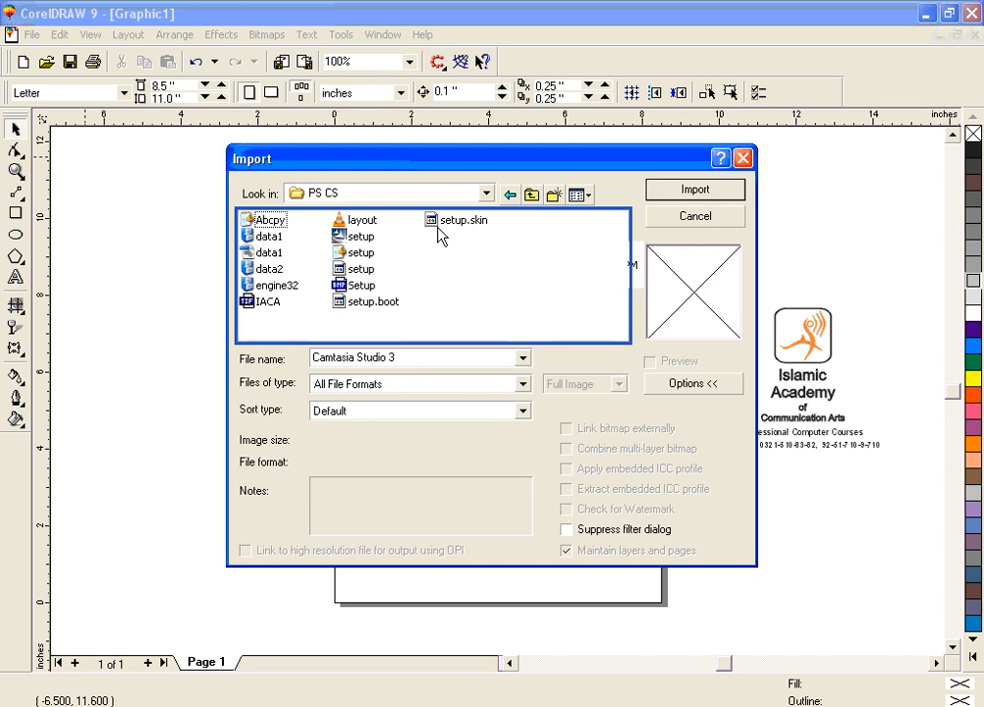
double_click(269, 305)
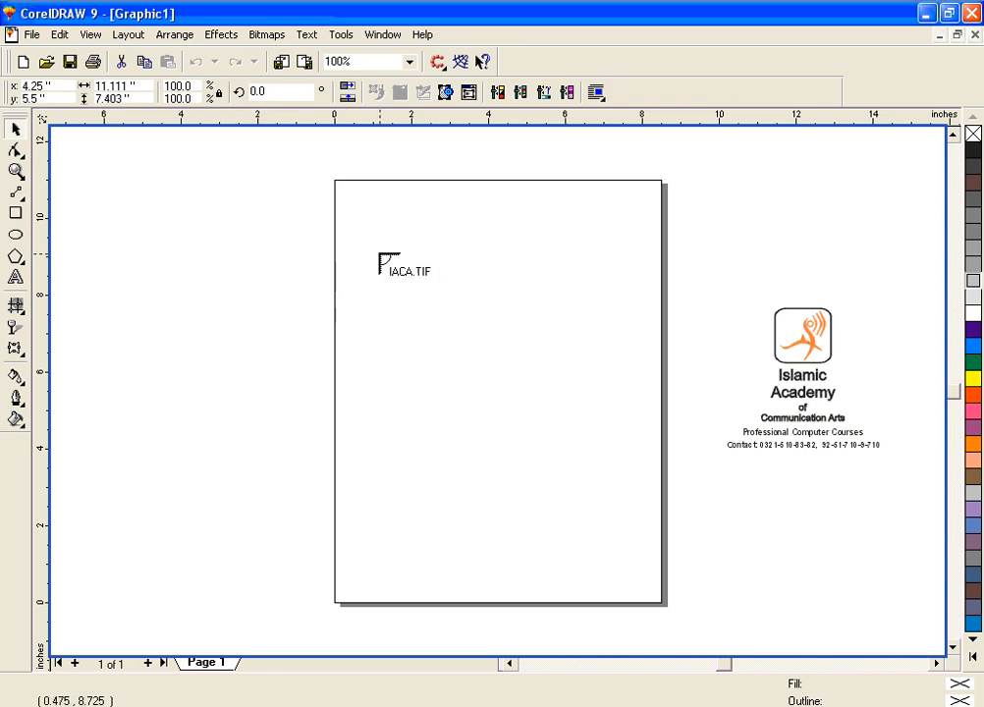
key("Escape")
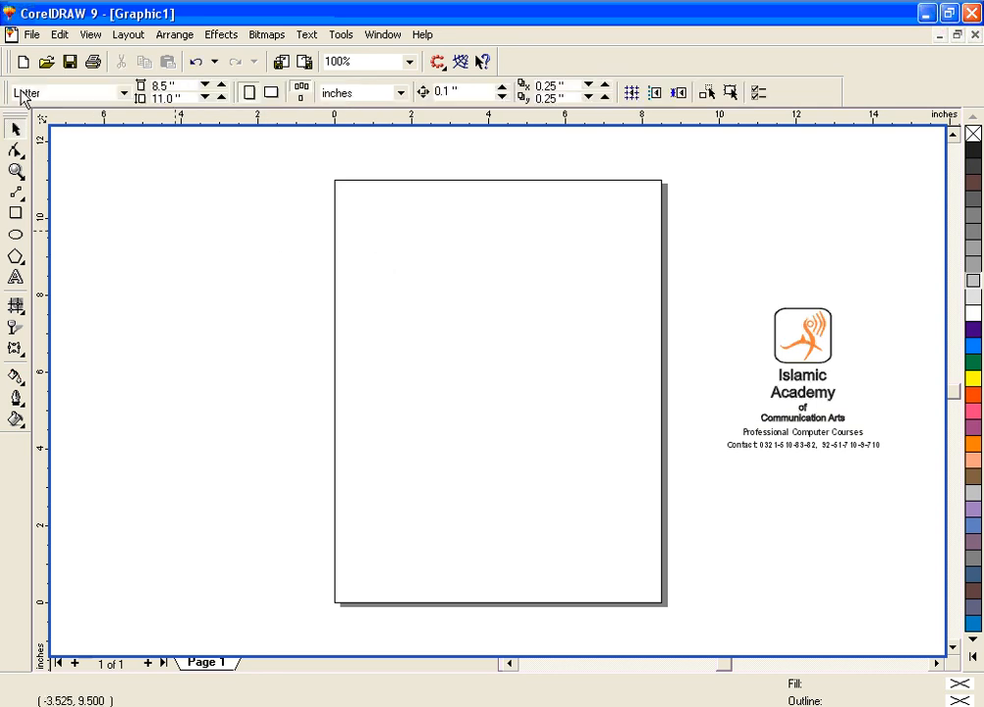
- Import the IACA TIFF from the PS CS folder with preview enabled and place it at original size, starting left of the page
left_click(36, 41)
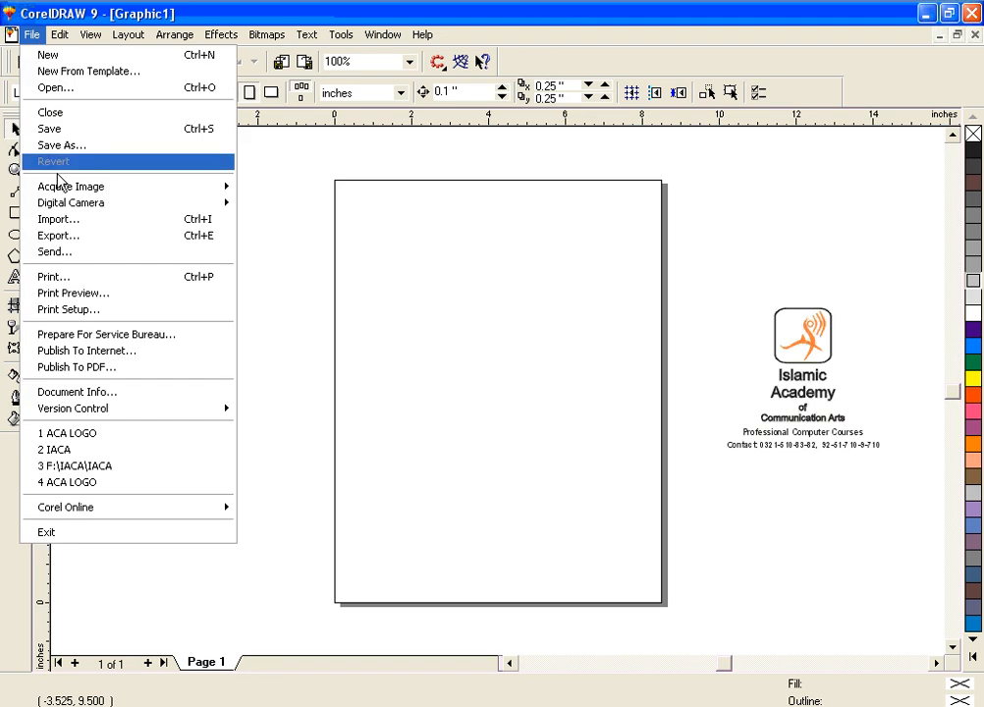
left_click(74, 221)
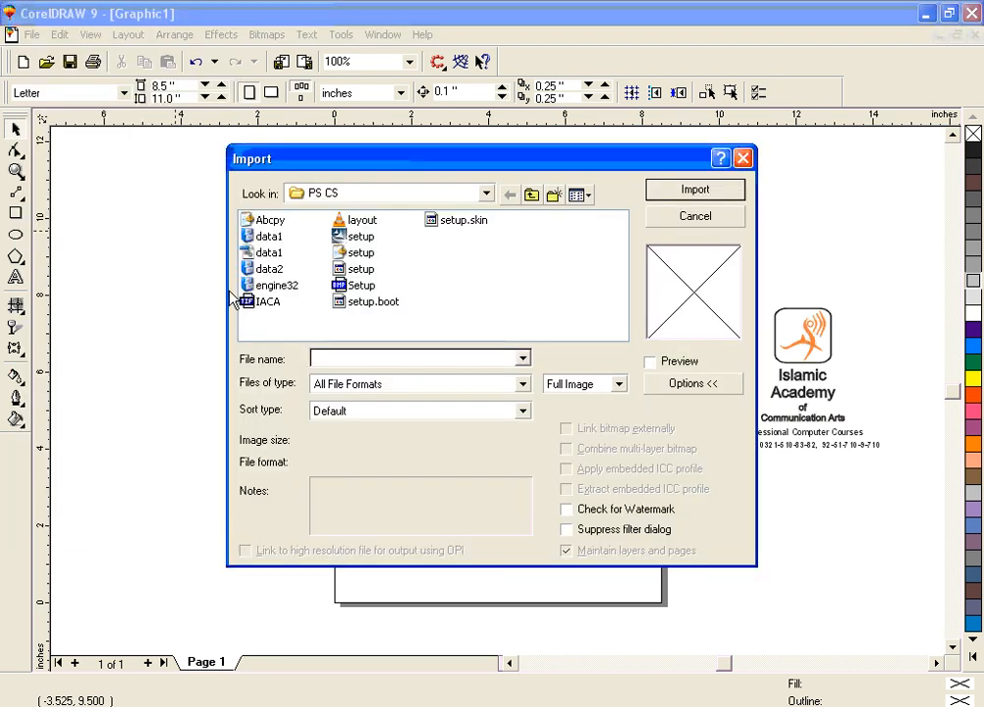
left_click(268, 303)
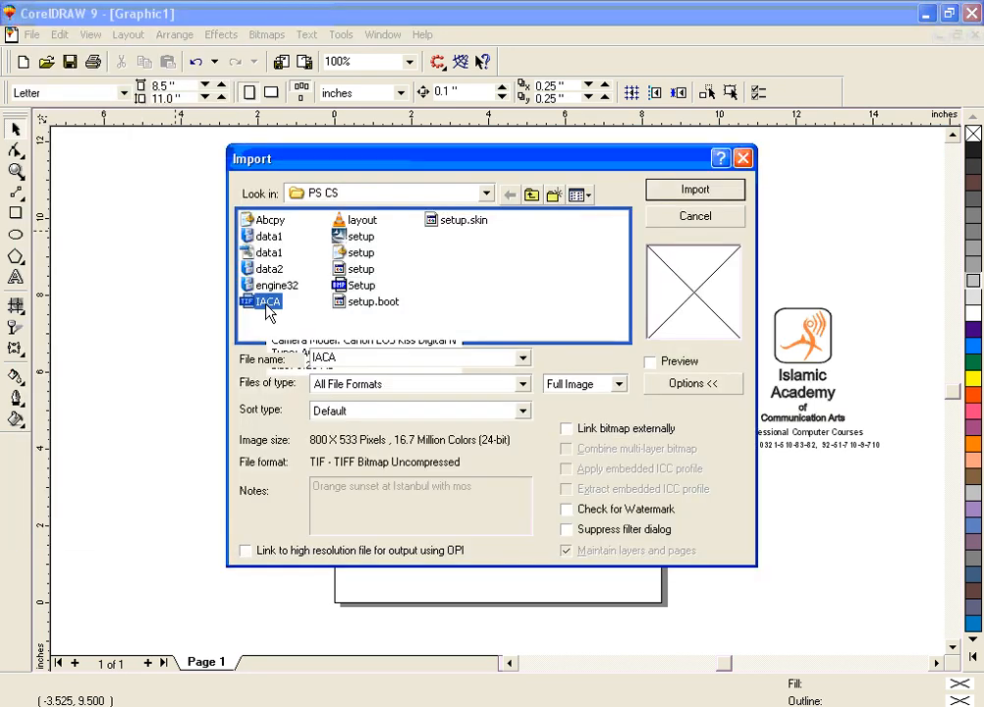
left_click(653, 362)
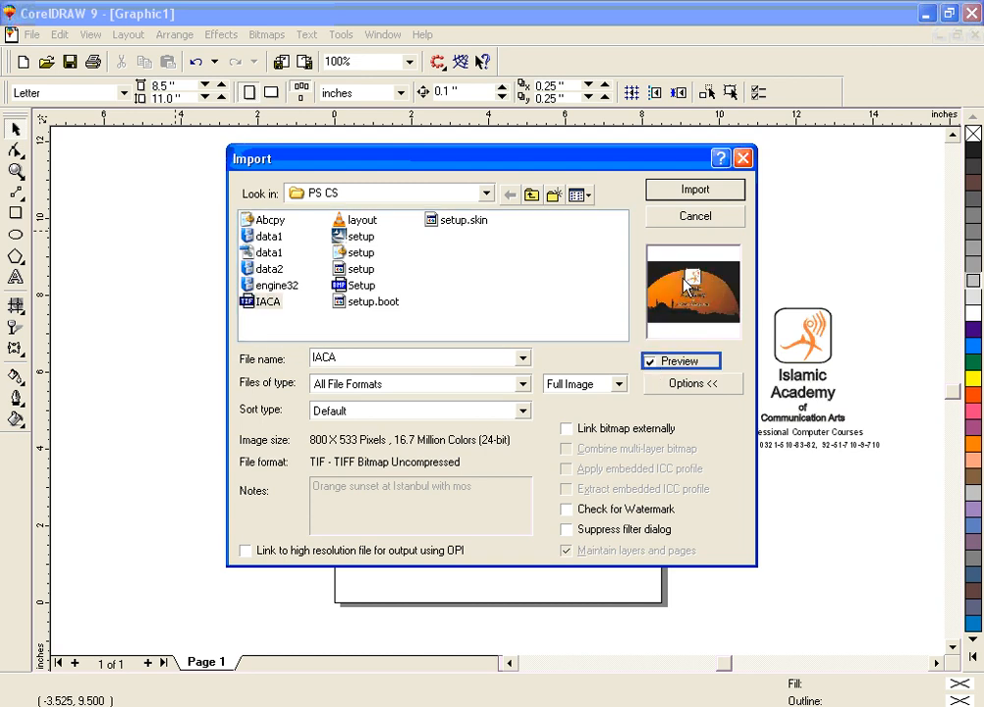
left_click(307, 311)
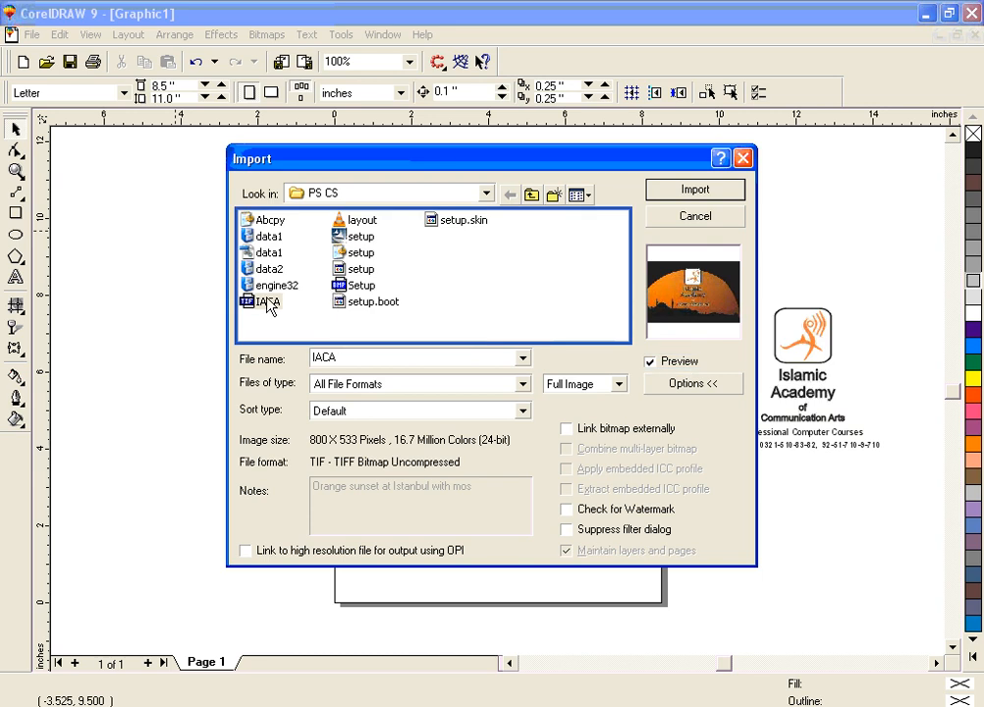
left_click(696, 192)
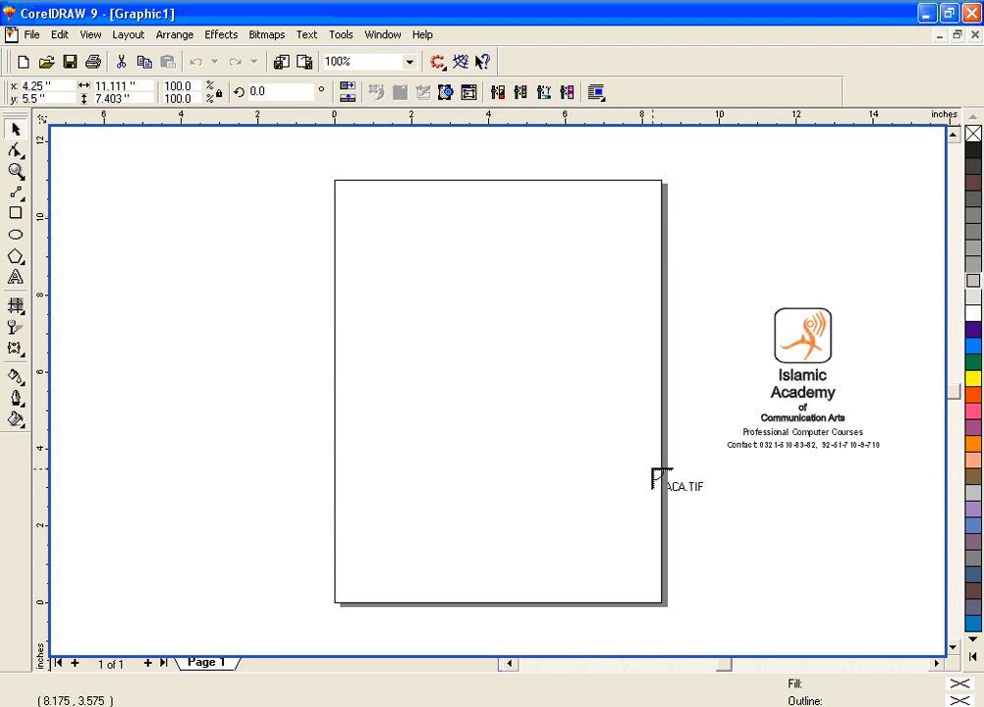
left_click(140, 225)
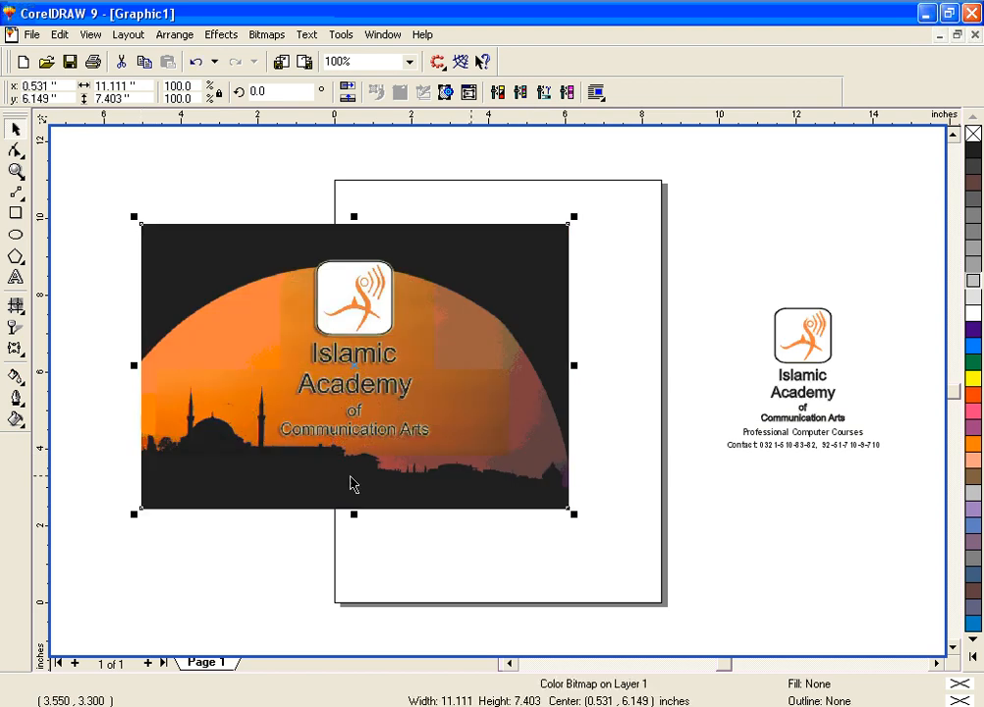
- Shift the imported image about 2 inches to the right and delete the logo group beside the page
left_click_drag(401, 415, 479, 417)
left_click_drag(706, 264, 909, 528)
key("Delete")
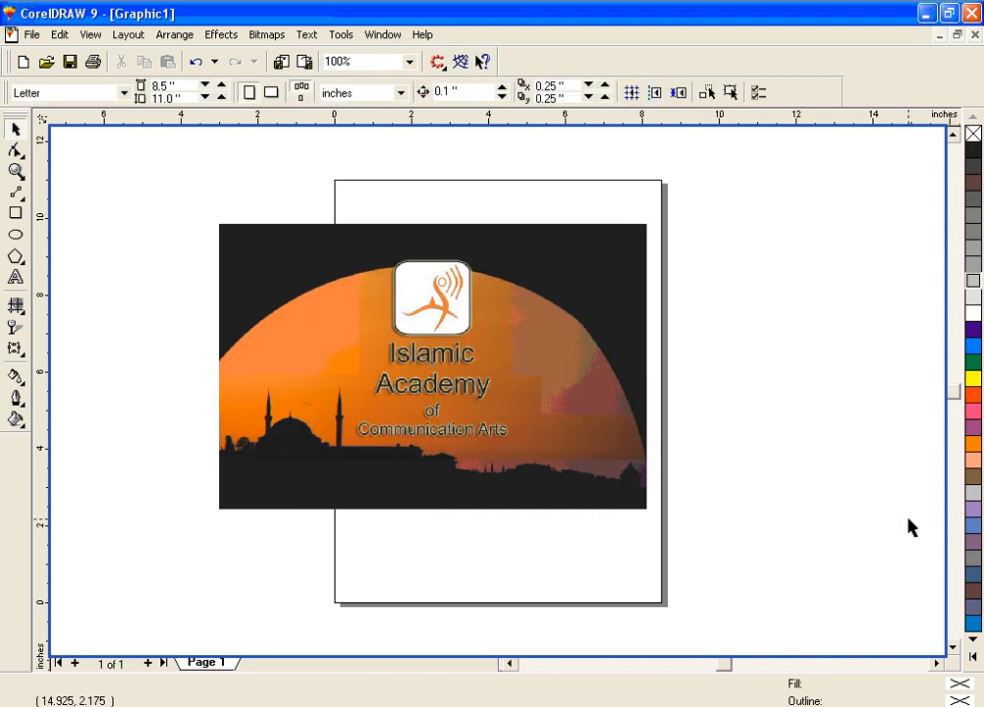
- Move the imported image across the page so its center sits at about 4.38, 6.25 inches, and deselect it
left_click_drag(510, 463, 582, 464)
left_click(582, 457)
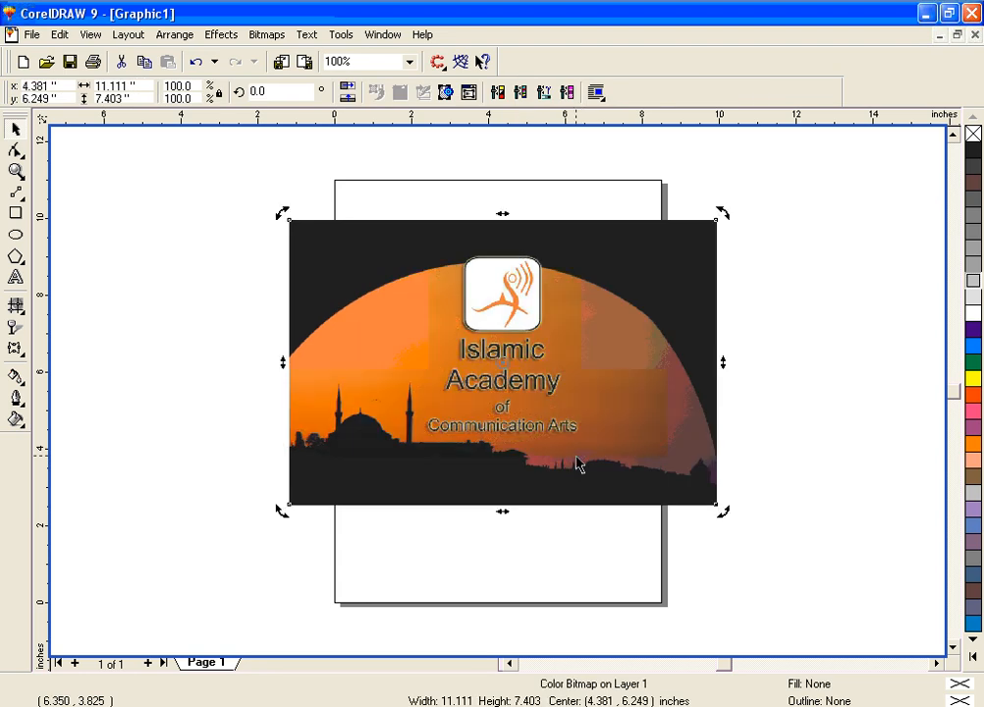
left_click(627, 287)
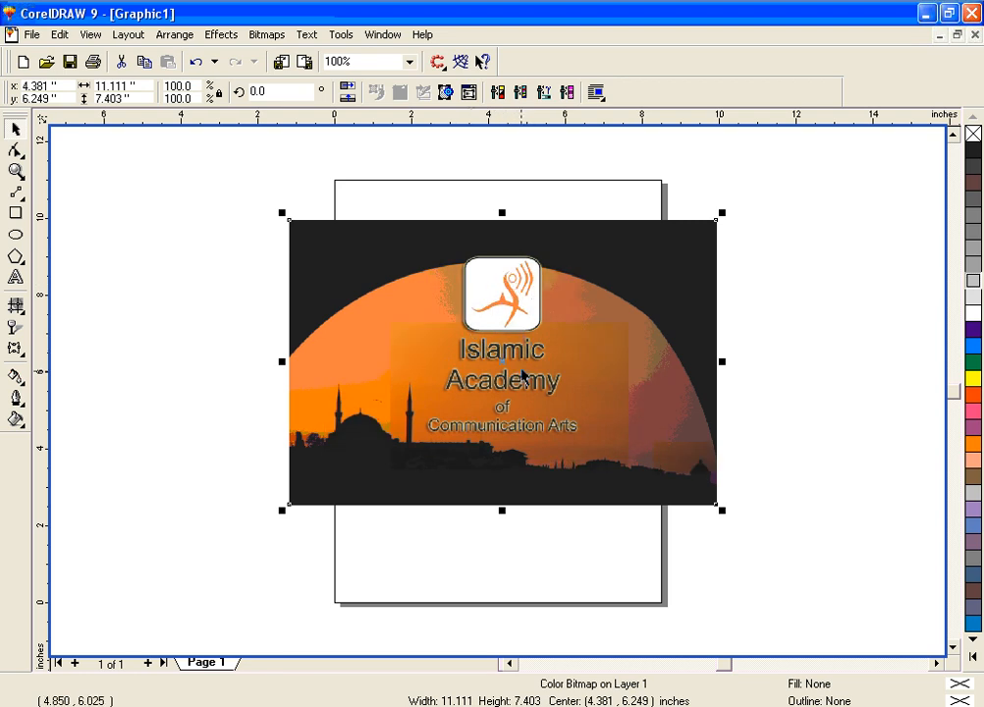
left_click(776, 305)
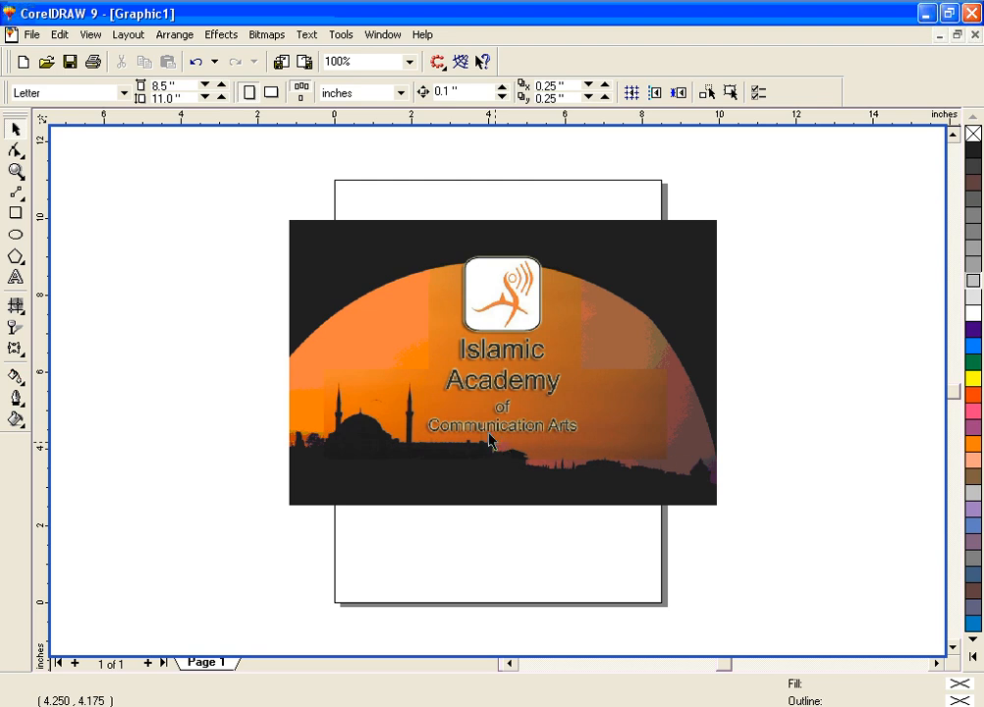
- Shift the image down and slightly back up to a center of about 4.38, 5.97 inches, and deselect it
left_click_drag(670, 251, 673, 264)
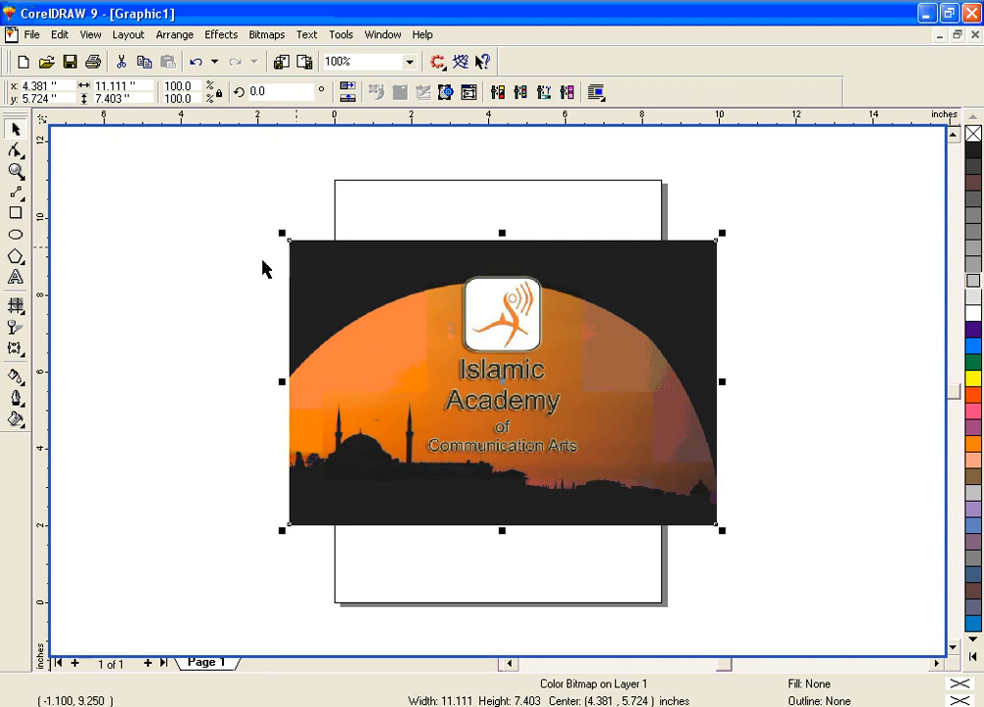
left_click(204, 275)
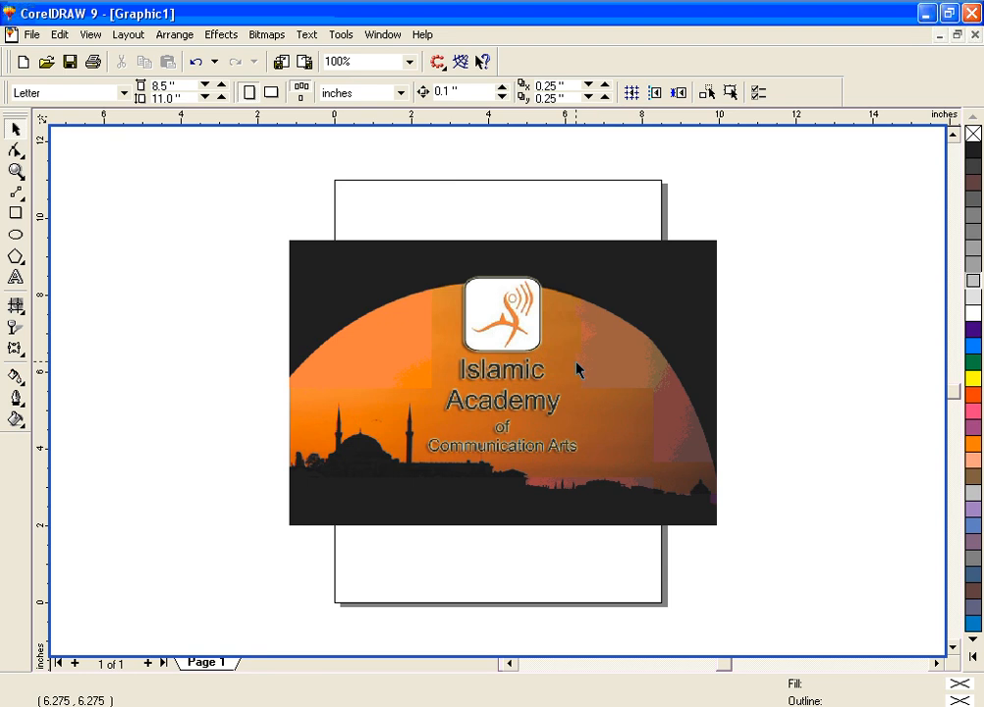
left_click_drag(576, 363, 577, 354)
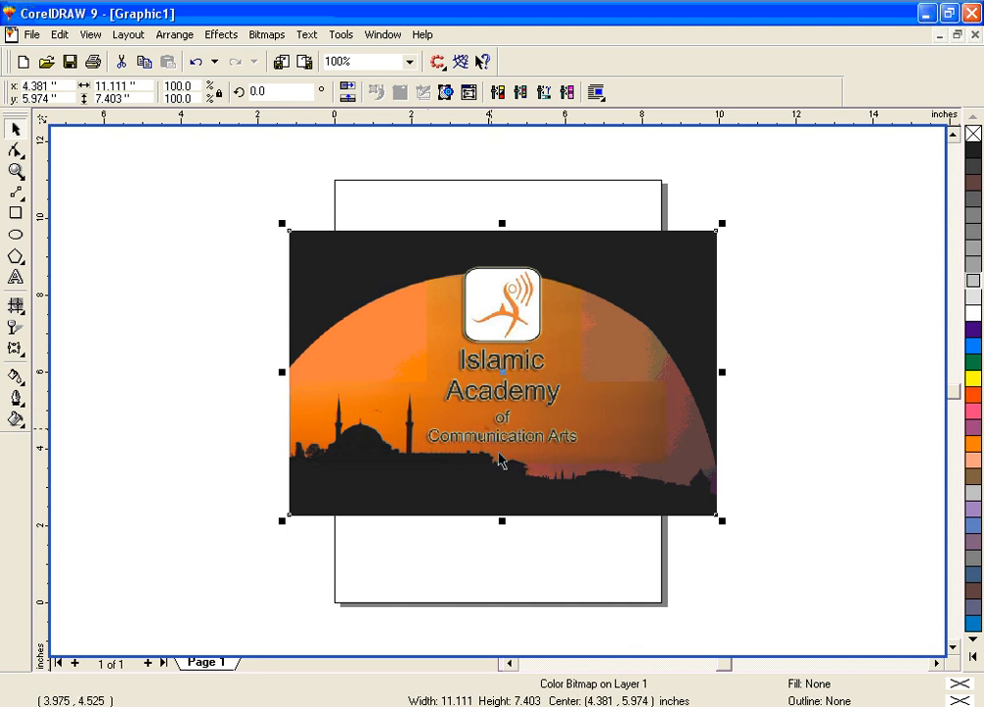
left_click(563, 565)
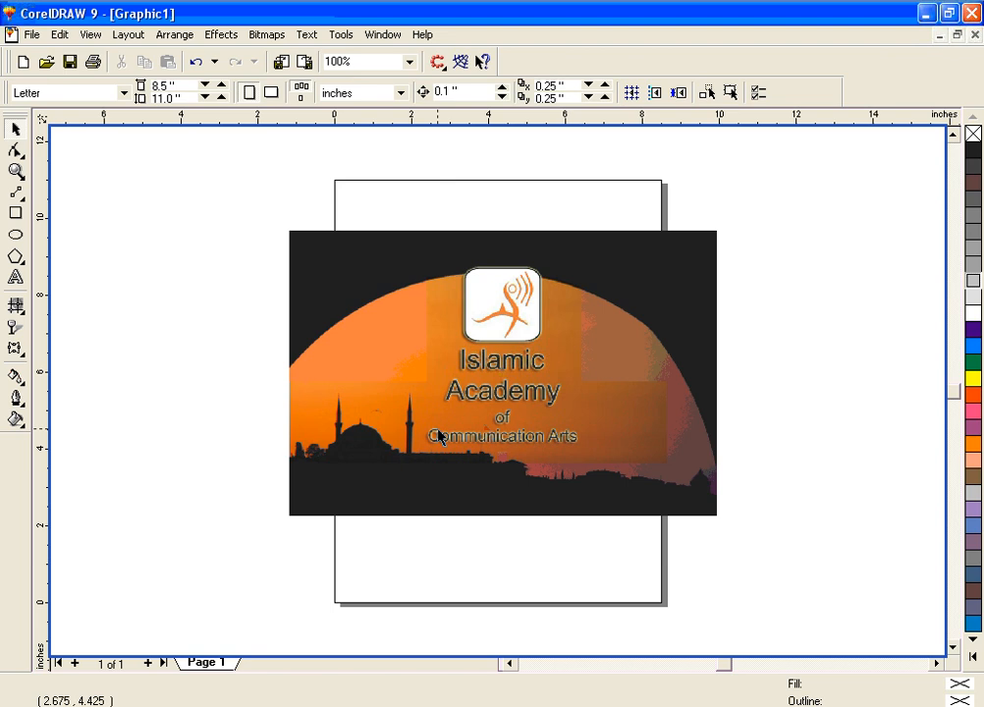